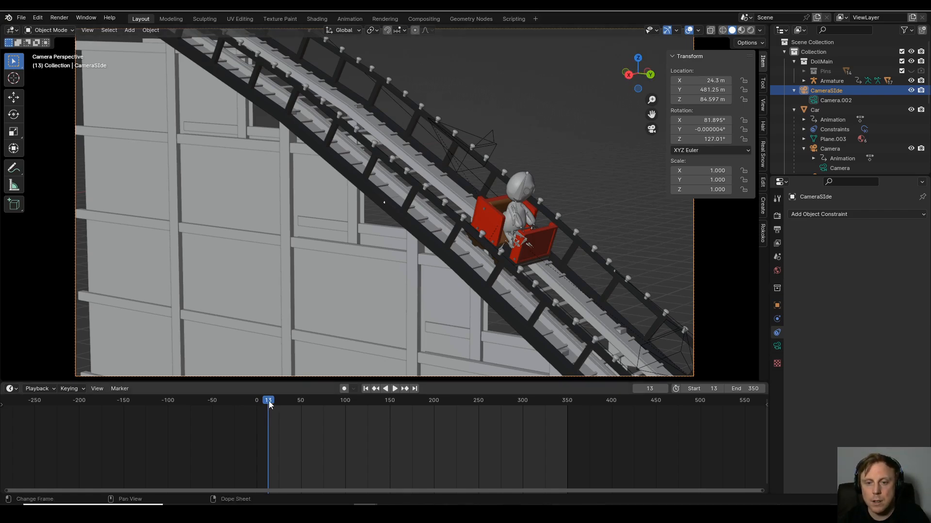
Add a Track To object constraint to CameraSIde and set its target to Doll.
drag(269, 404, 269, 431)
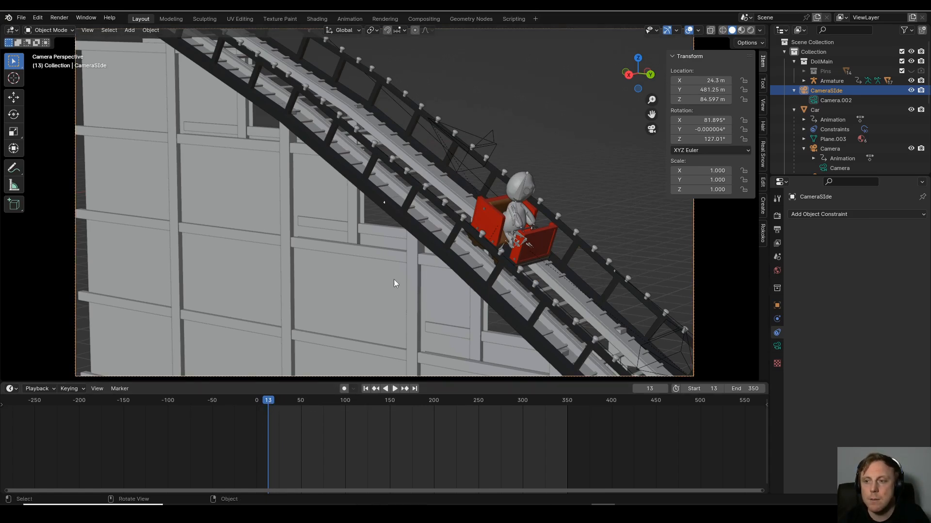
click(843, 214)
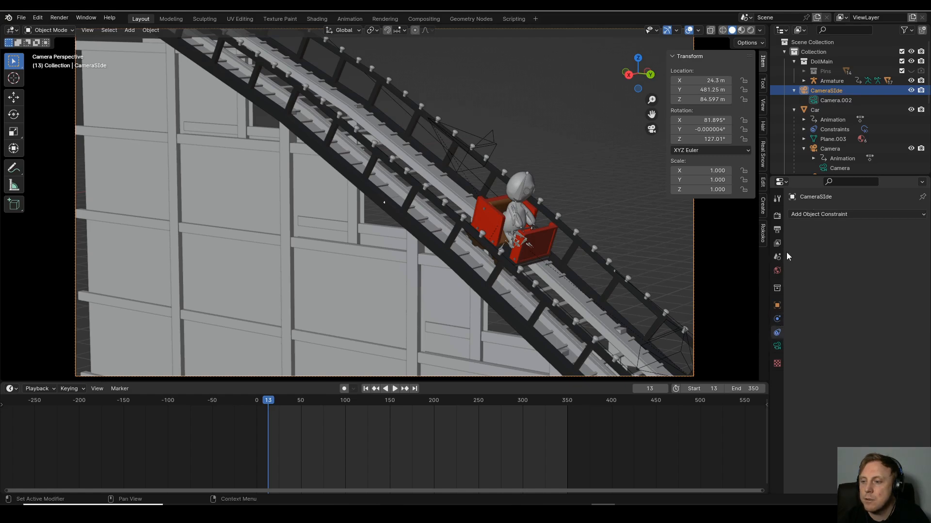
click(832, 216)
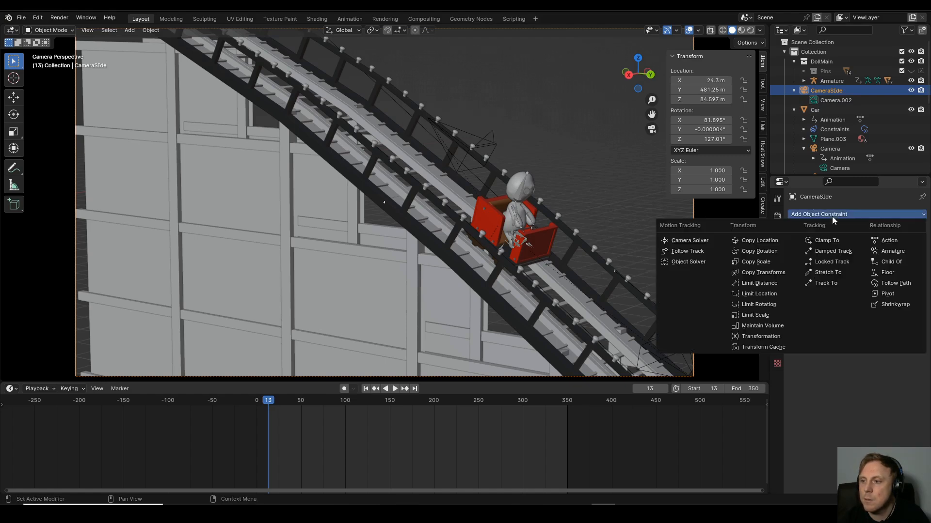
click(834, 281)
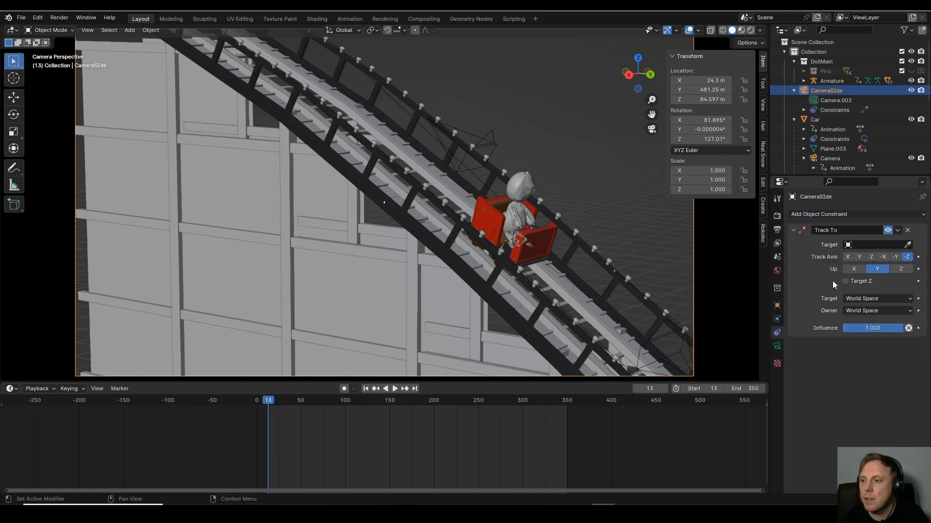
click(894, 246)
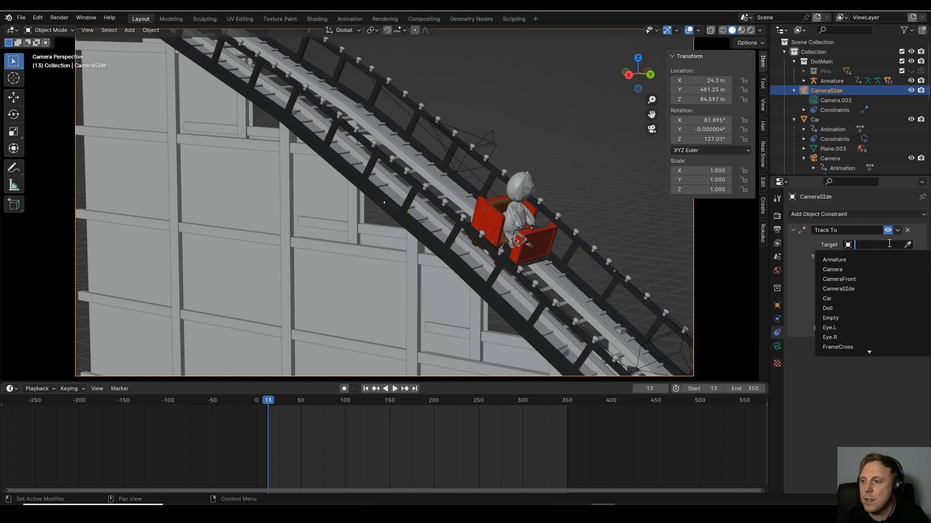
click(850, 309)
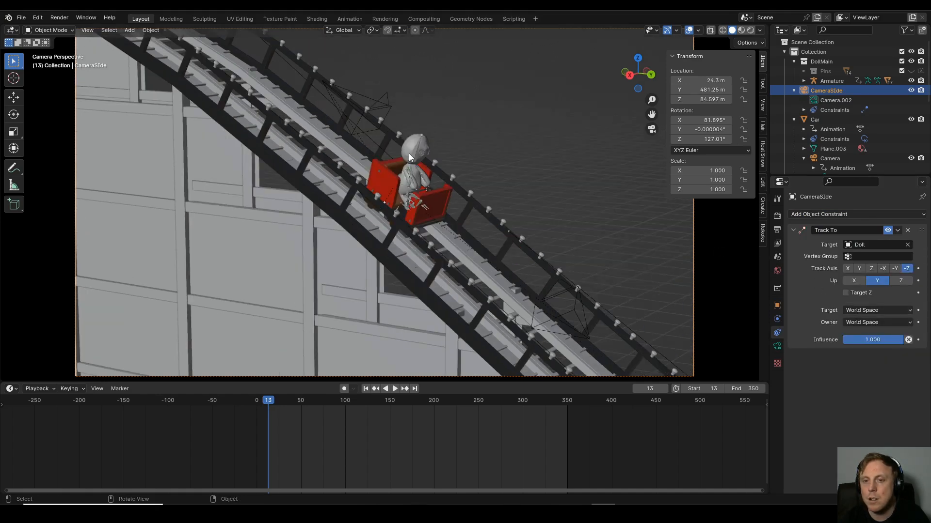
Play the start of the animation to check the camera tracking, stop it and return to frame 13.
key(space)
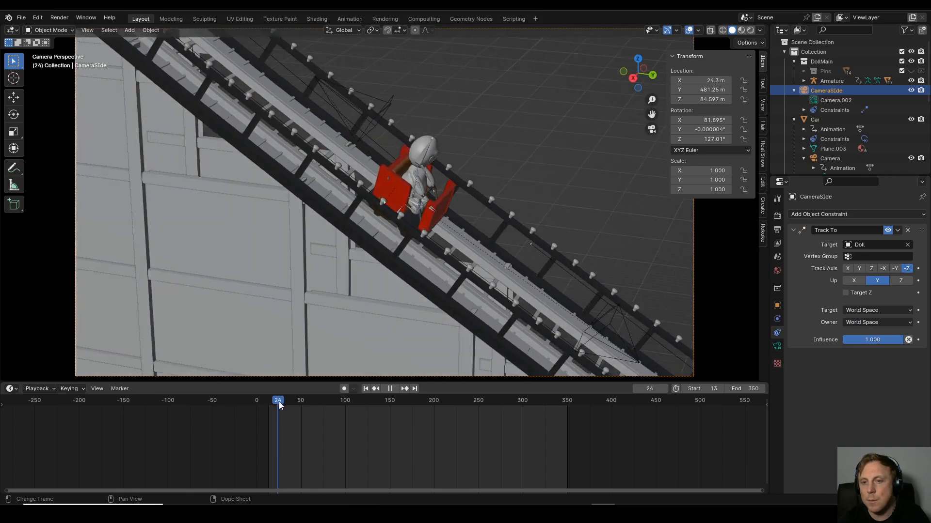
mouse_move(279, 404)
mouse_down()
mouse_move(401, 401)
mouse_move(268, 415)
mouse_up()
key(space)
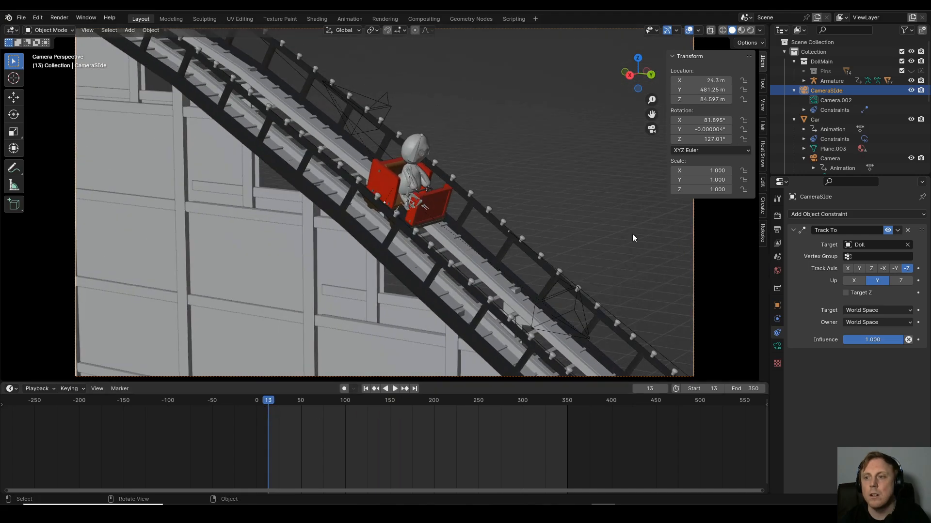
Lock the camera to the view and reposition CameraSIde to about X 25.95 m, Y 477.05 m, Z 86.93 m.
click(763, 104)
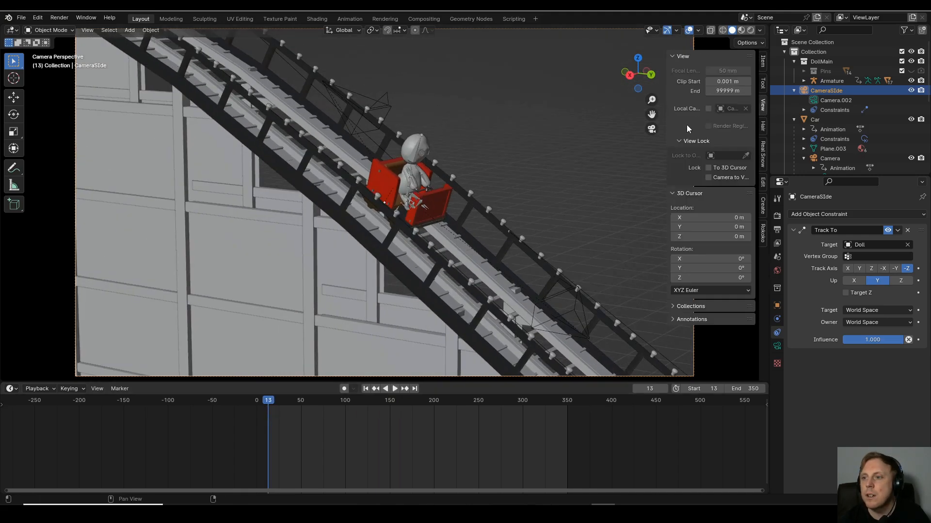
click(708, 177)
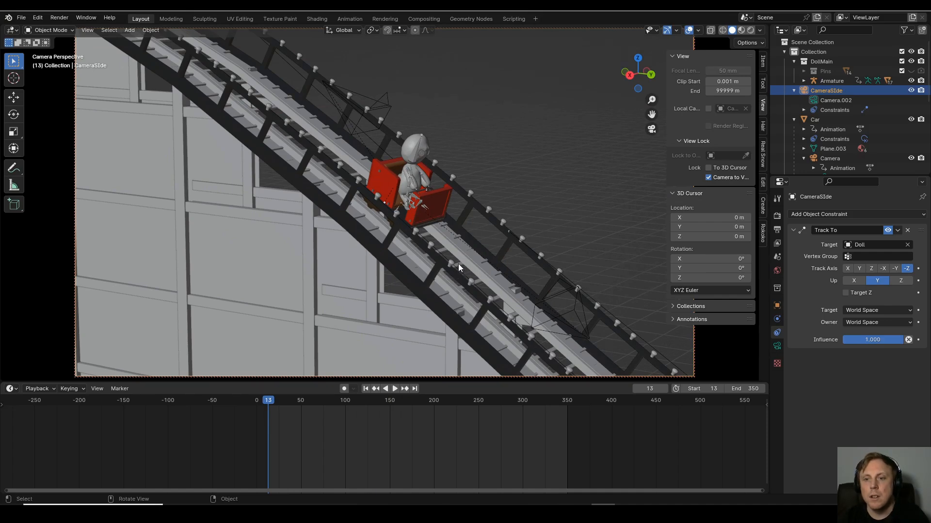
mouse_move(458, 264)
middle_down()
mouse_move(416, 268)
mouse_move(477, 263)
mouse_move(469, 304)
mouse_move(470, 264)
mouse_move(448, 267)
mouse_move(471, 270)
middle_up()
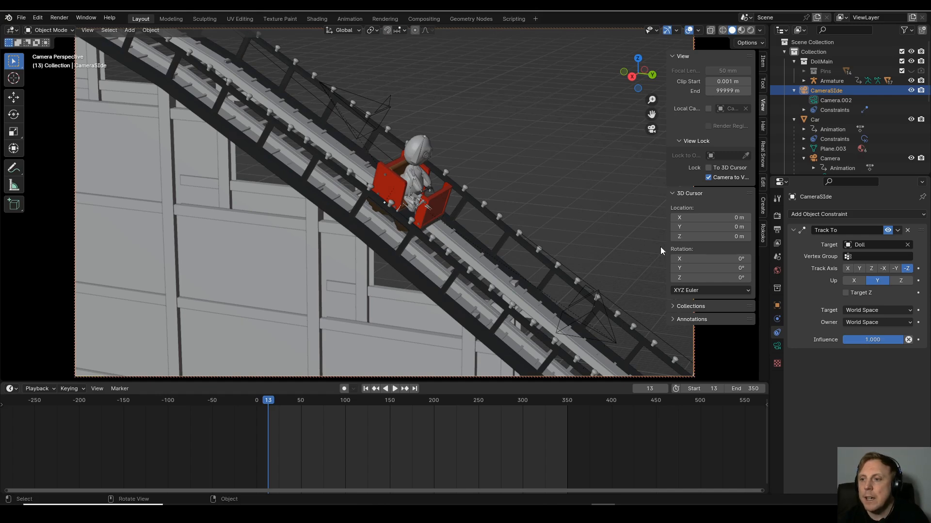
Insert location and rotation keyframes for CameraSIde at frame 13.
click(762, 62)
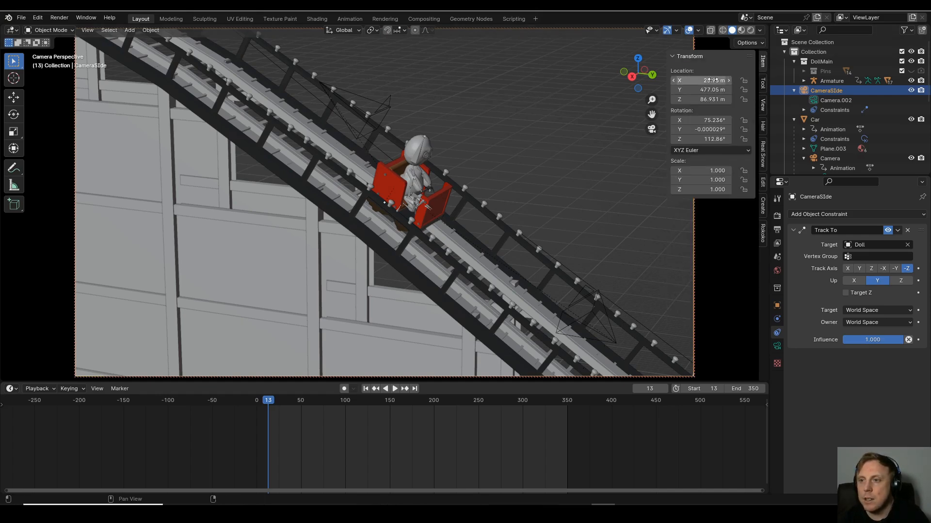
key(i)
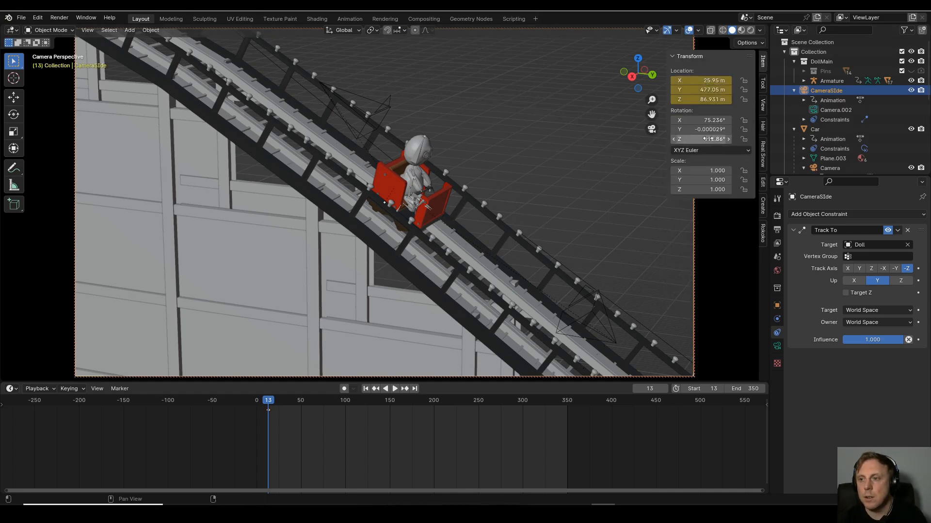
key(i)
Go to frame 150 and turn off the camera-to-view lock.
drag(276, 402, 390, 407)
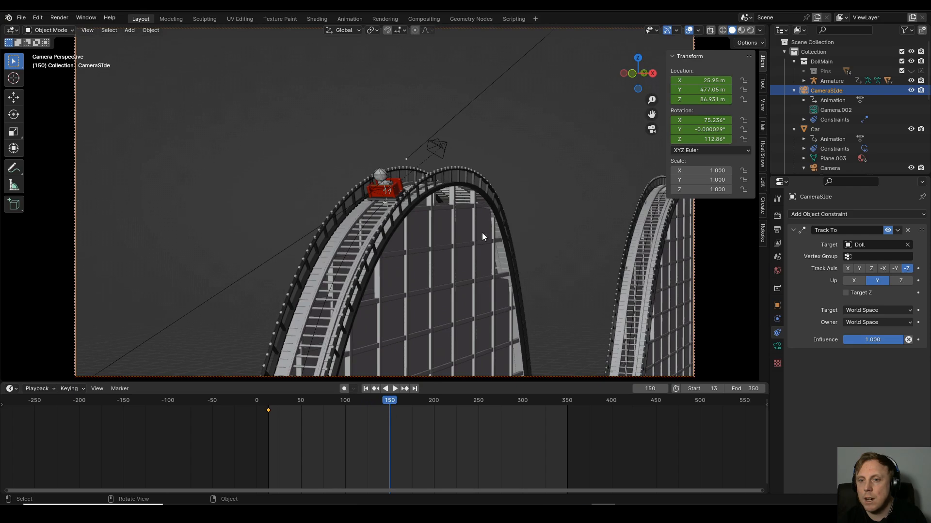
middle_drag(482, 237, 420, 265)
click(763, 105)
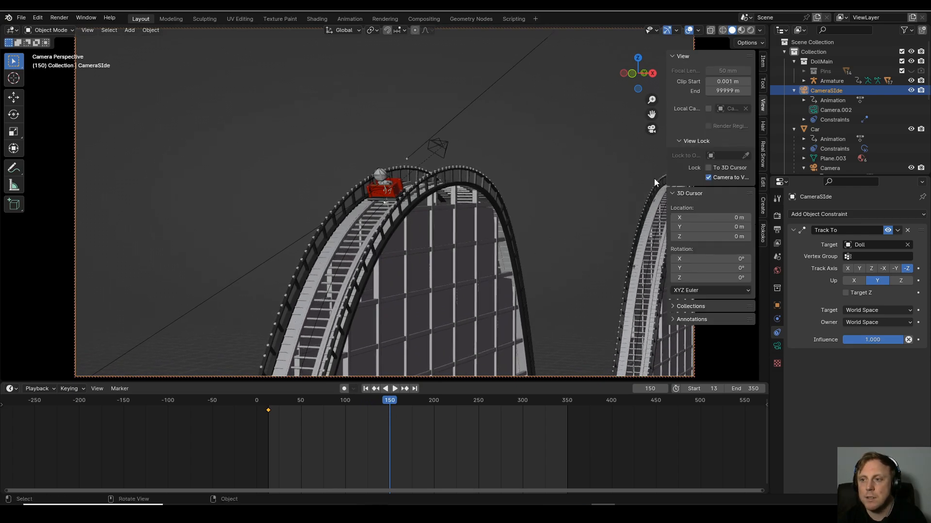
click(708, 177)
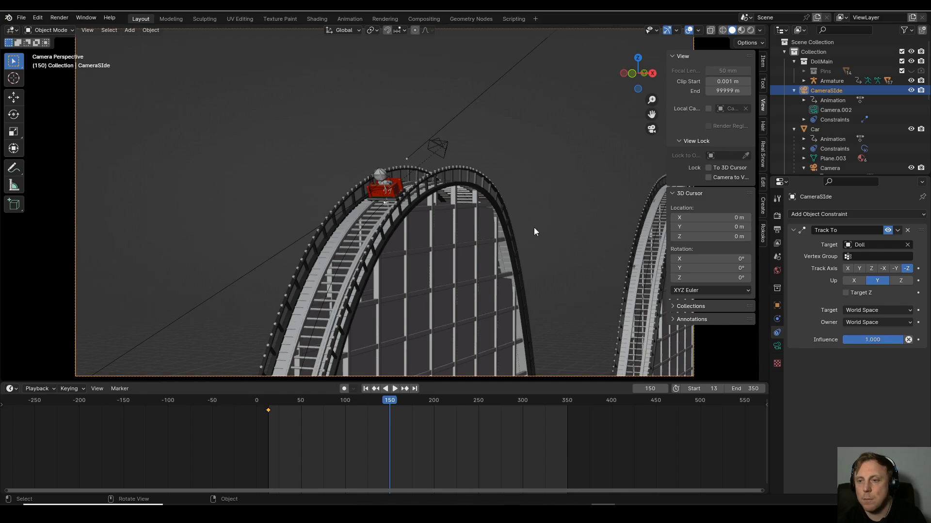
Leave the camera view and move CameraSIde about 62.14 m along the global Y axis.
middle_drag(542, 260, 558, 268)
scroll(559, 268, down, 8)
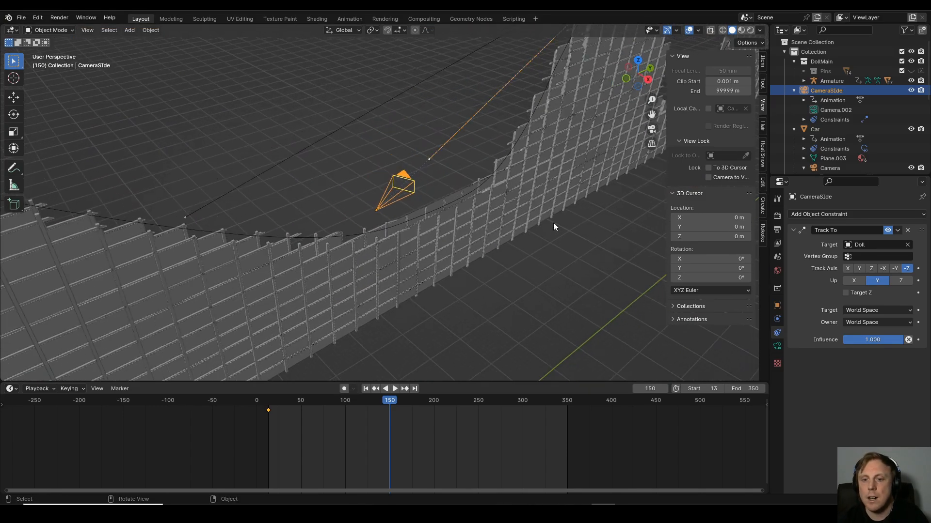
middle_drag(574, 236, 408, 346)
key(g)
key(y)
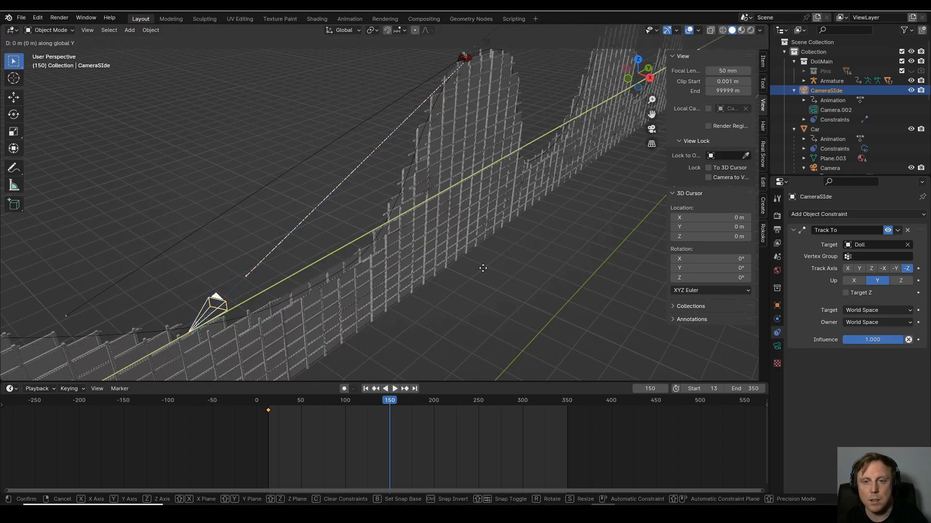
click(153, 348)
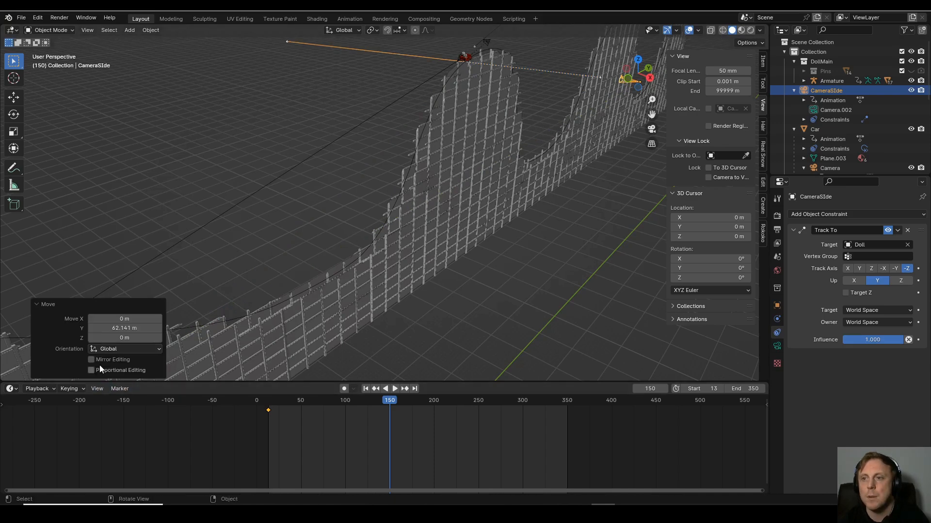
Move CameraSIde up about 5.45 m along global Z and about -11.56 m along global X.
key(g)
key(z)
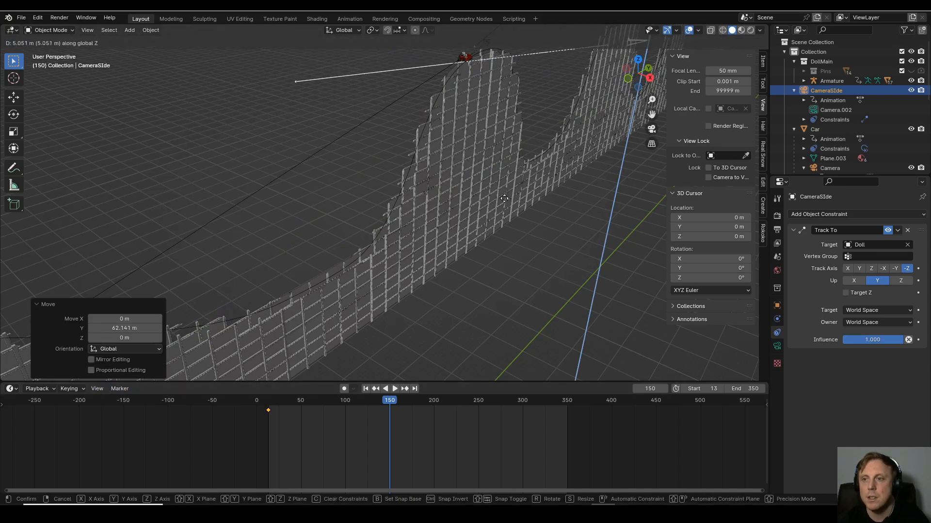
click(505, 196)
key(g)
key(x)
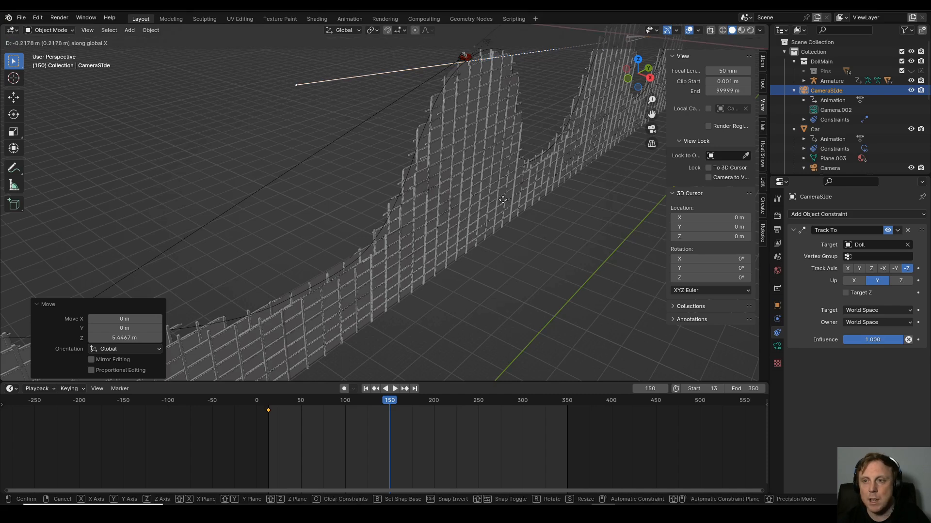
click(516, 217)
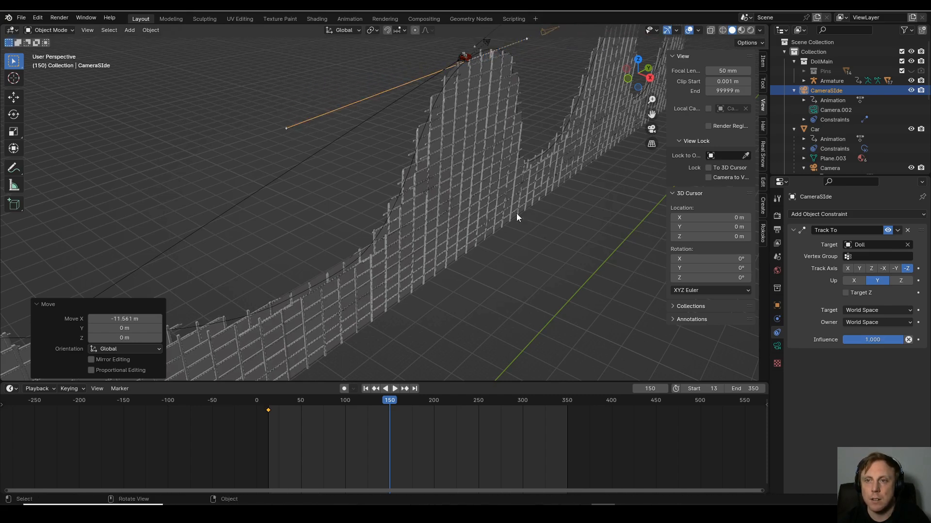
Insert location and rotation keyframes for CameraSIde at frame 150.
click(762, 83)
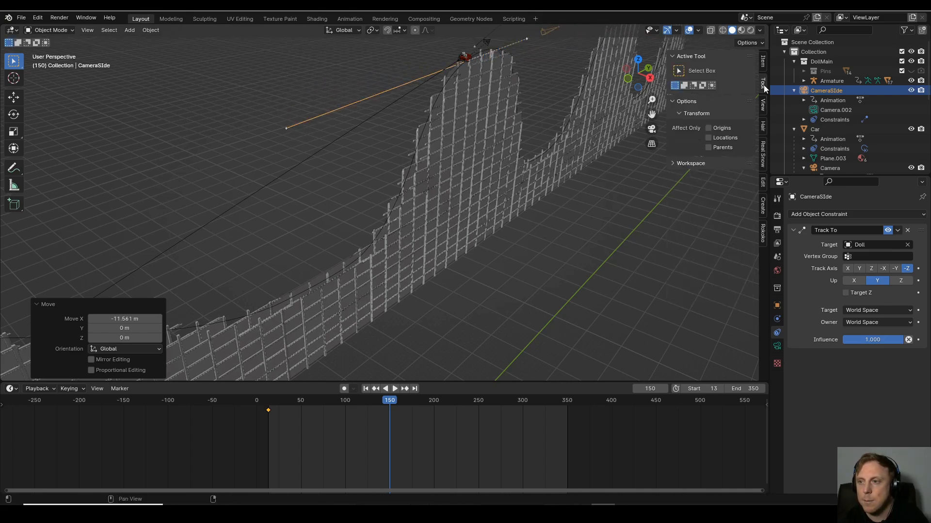
click(762, 62)
key(i)
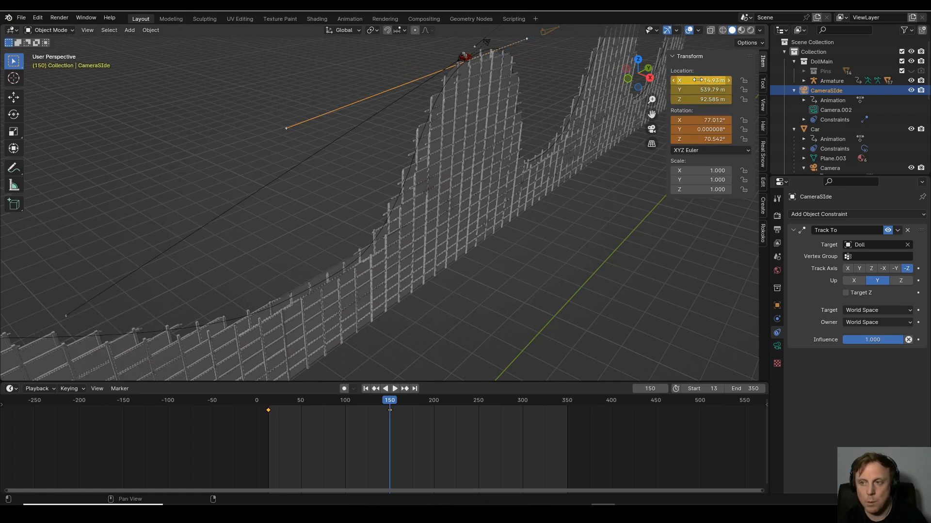
key(i)
Play the animation from the first frame through the side camera to check the tracked move, and stop playback.
click(365, 390)
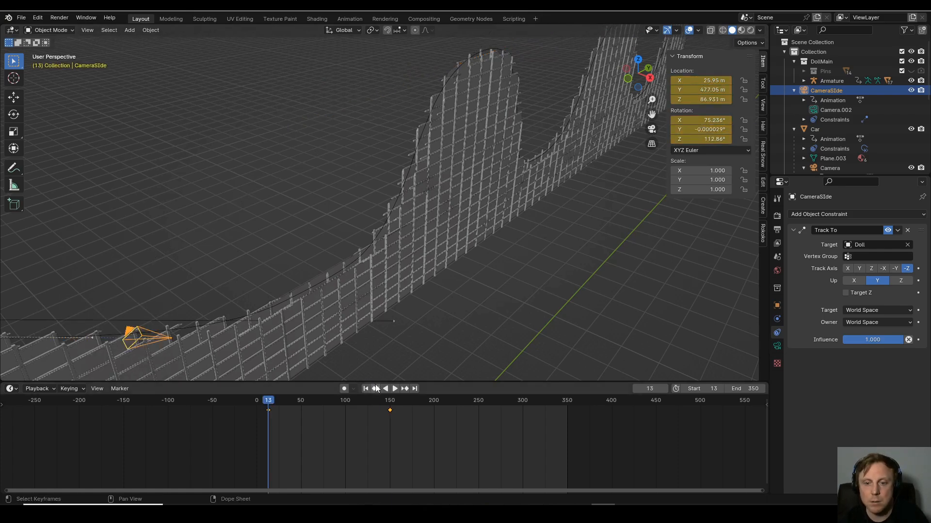
key(KP_0)
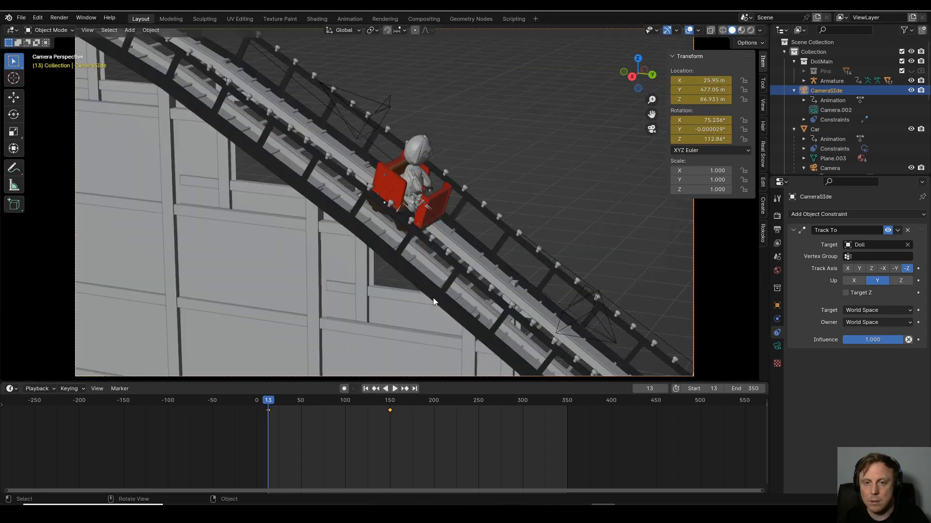
click(395, 390)
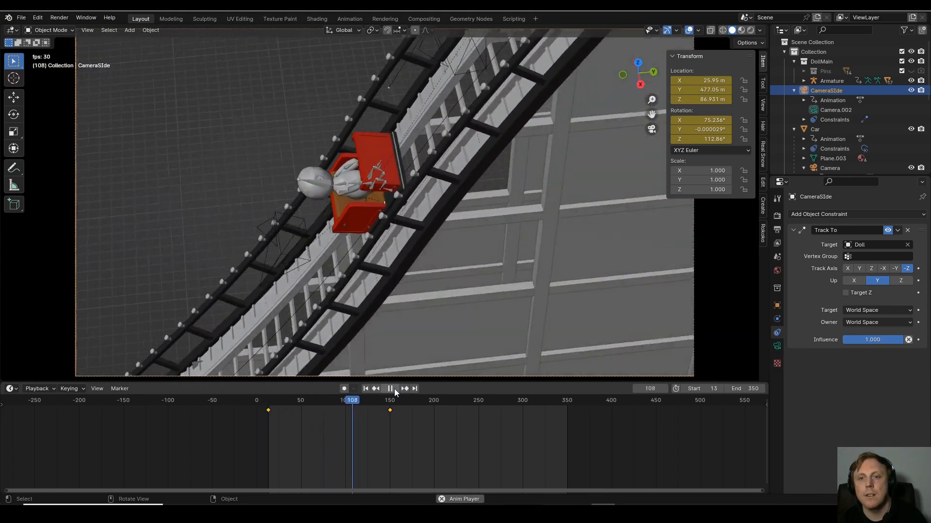
click(392, 389)
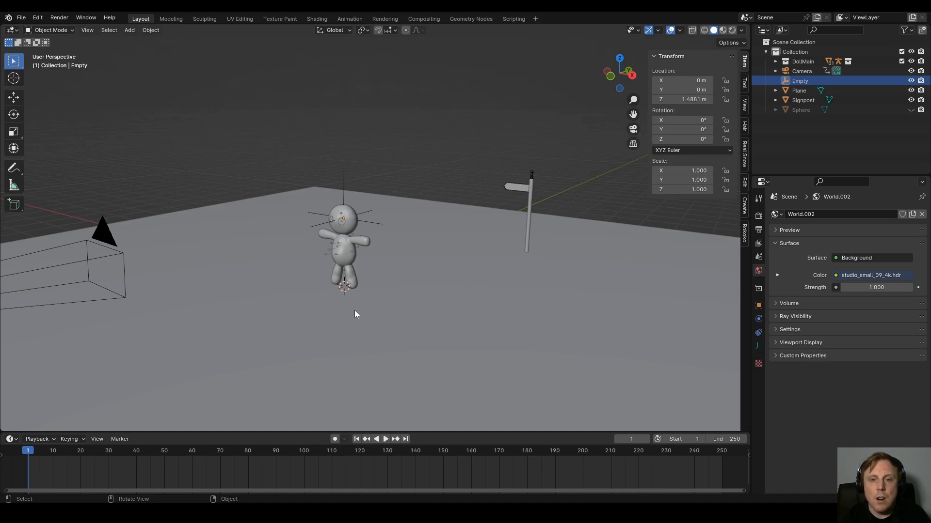
In the doll and signpost scene, look through the scene camera and switch the viewport to rendered shading.
mouse_move(346, 320)
middle_down()
mouse_move(358, 327)
mouse_move(350, 317)
middle_up()
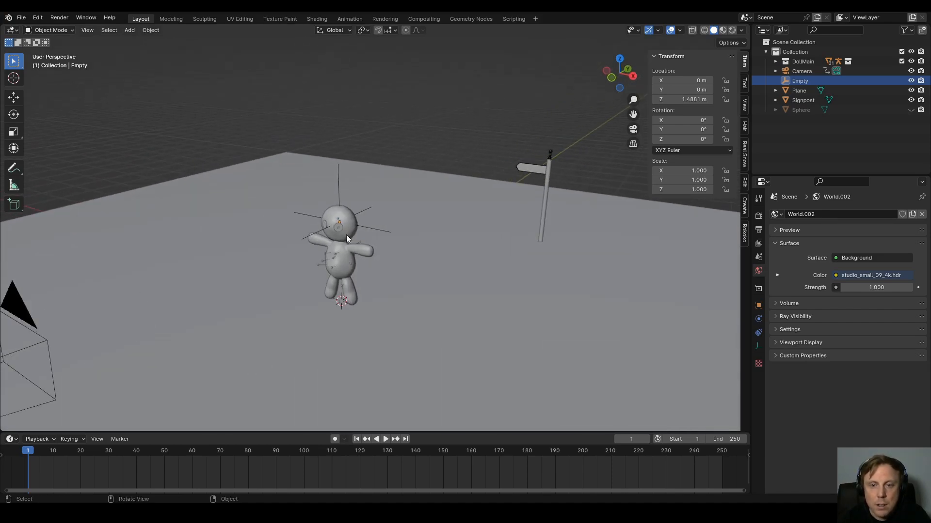
mouse_move(346, 235)
middle_down()
mouse_move(384, 305)
mouse_move(357, 228)
middle_up()
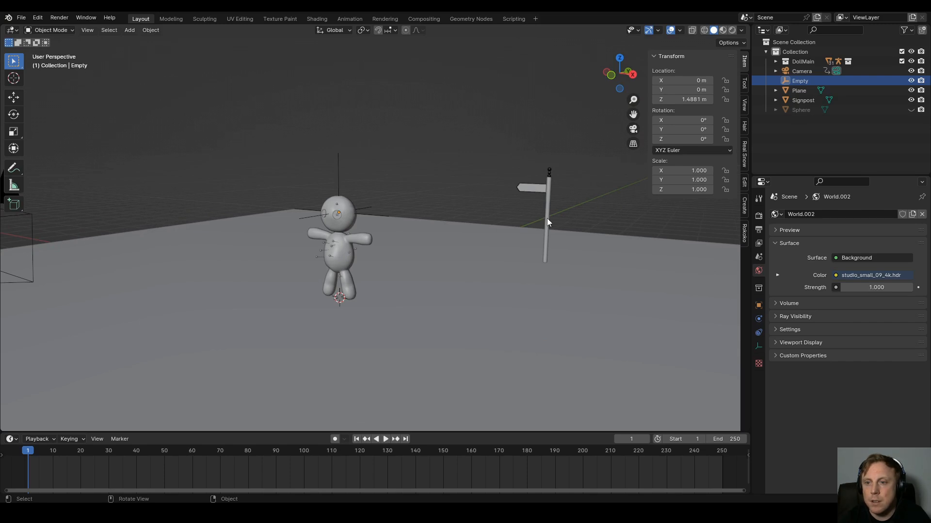
key(KP_0)
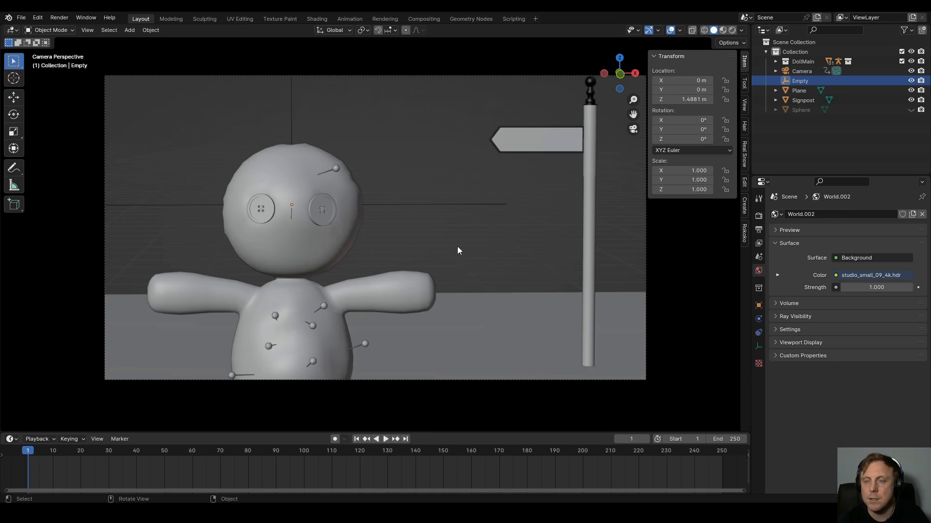
click(731, 30)
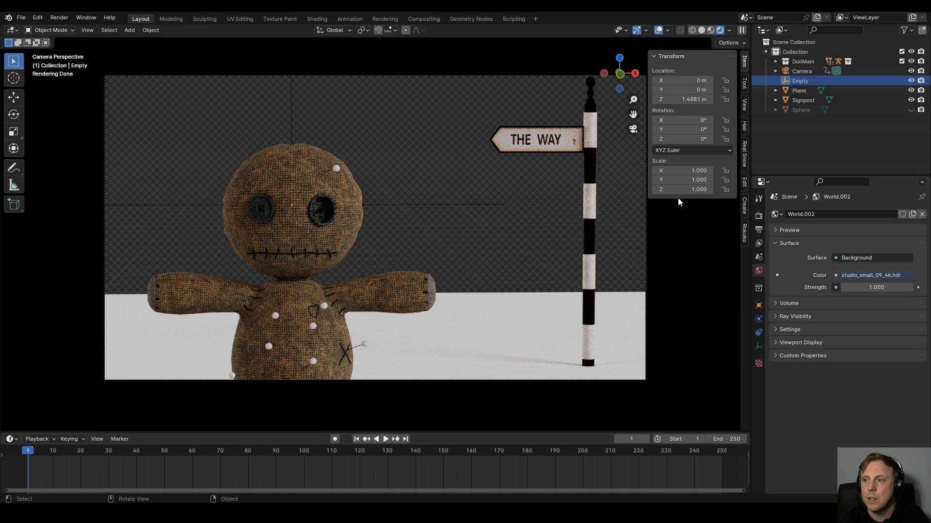
Enable Depth of Field in the scene camera's data properties.
click(802, 71)
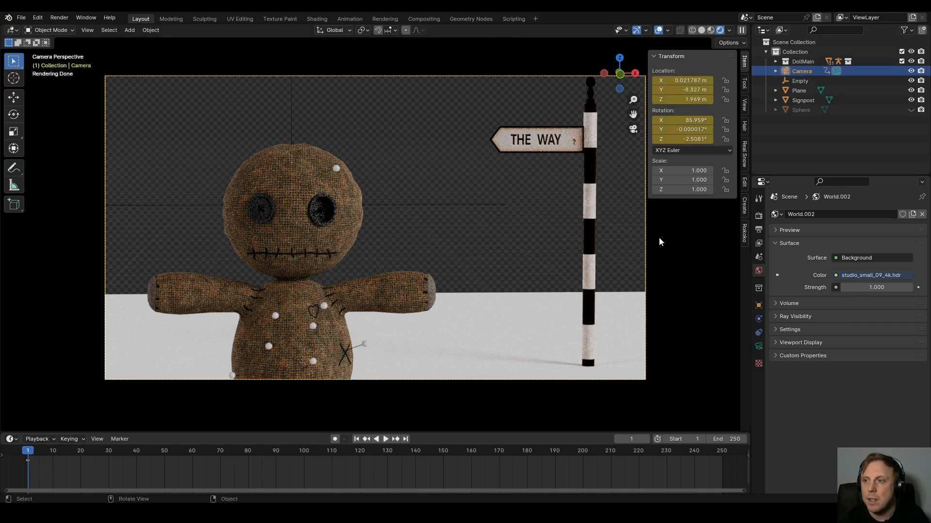
click(759, 347)
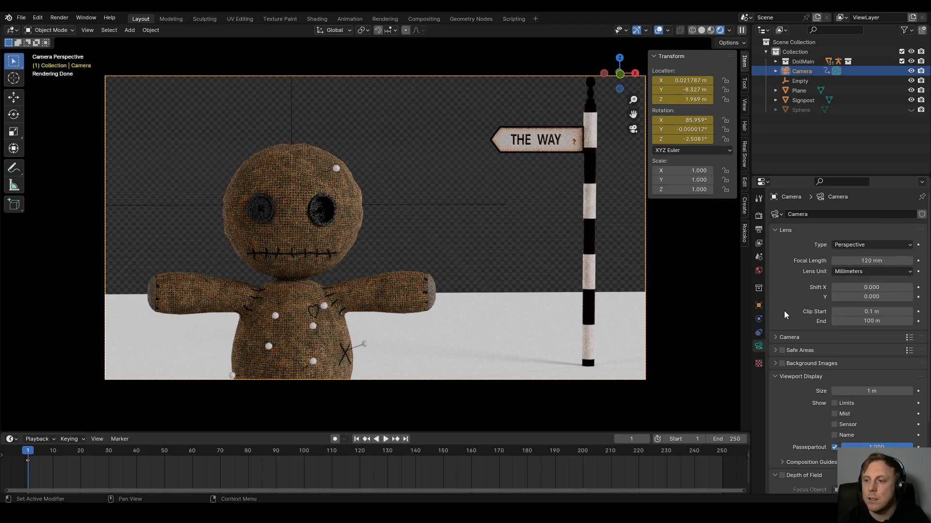
scroll(800, 300, down, 5)
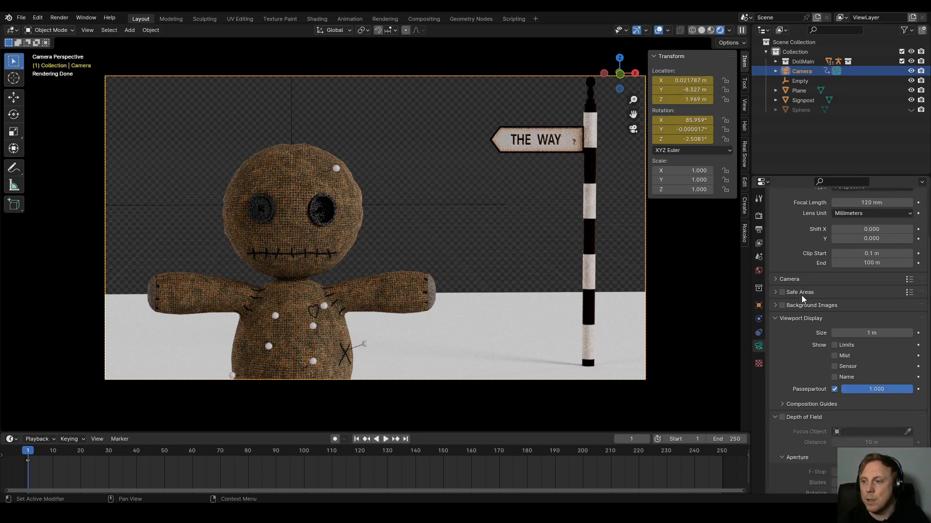
click(782, 385)
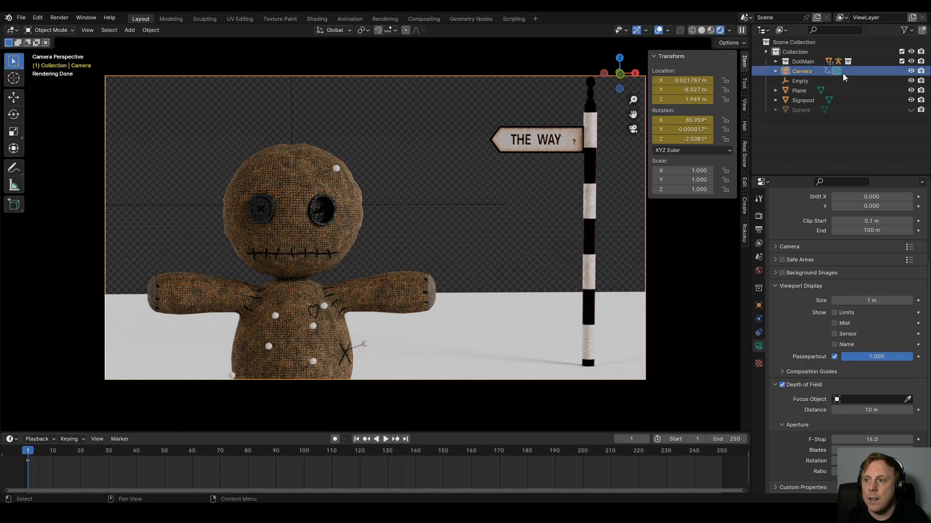
Set the Empty at the doll's head as the focus object for the camera's depth of field.
click(799, 81)
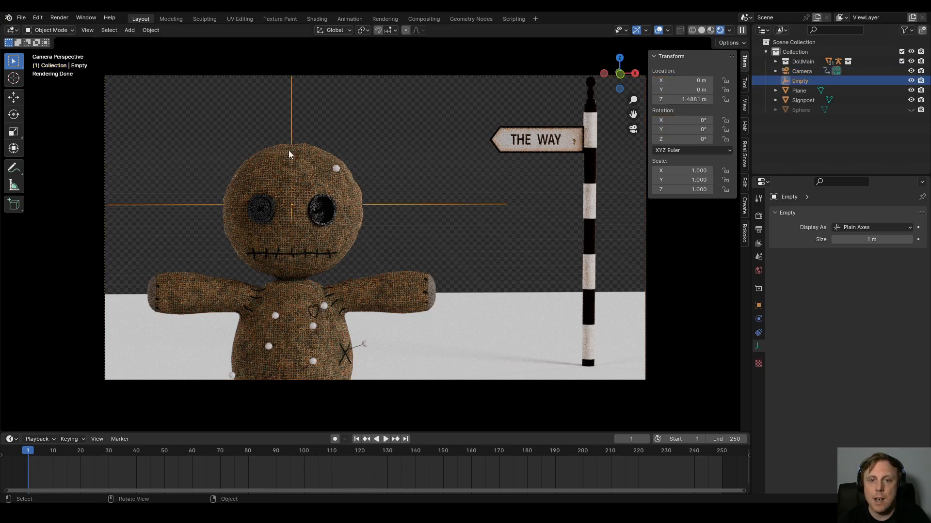
middle_drag(542, 115, 301, 249)
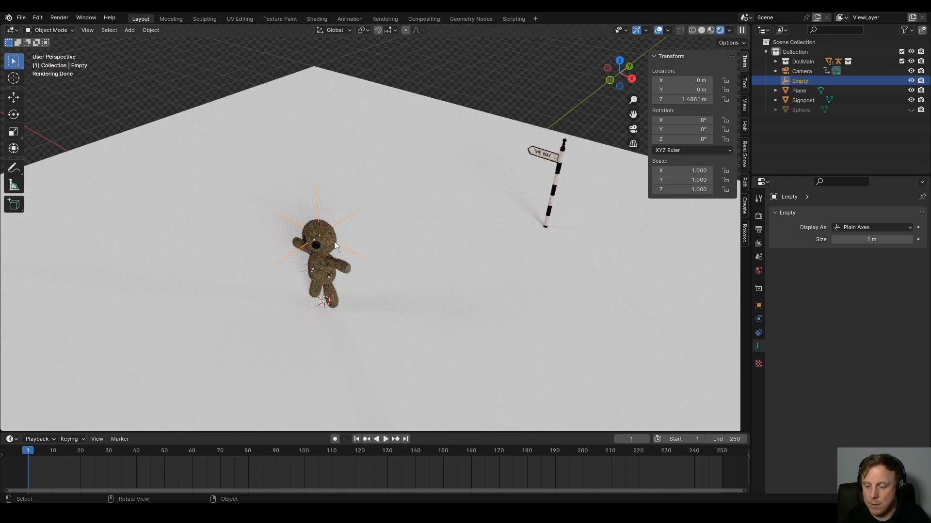
key(KP_0)
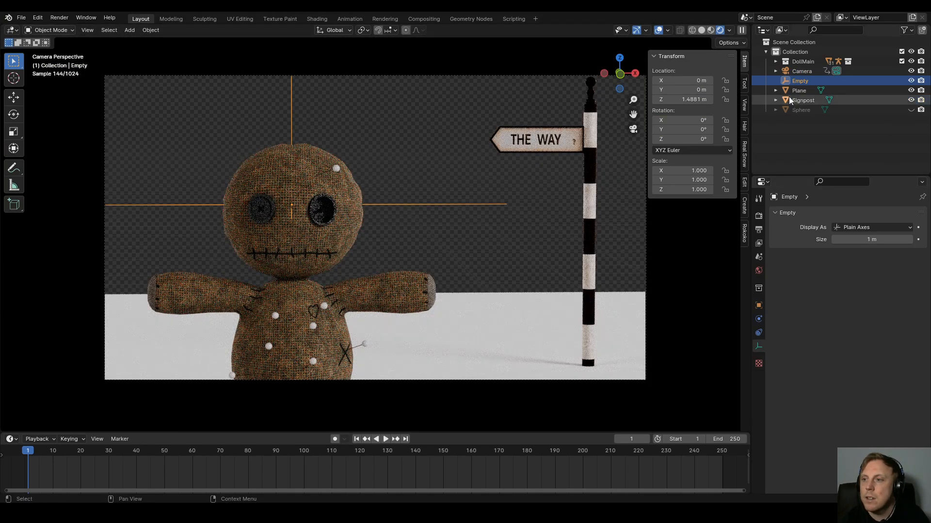
click(801, 70)
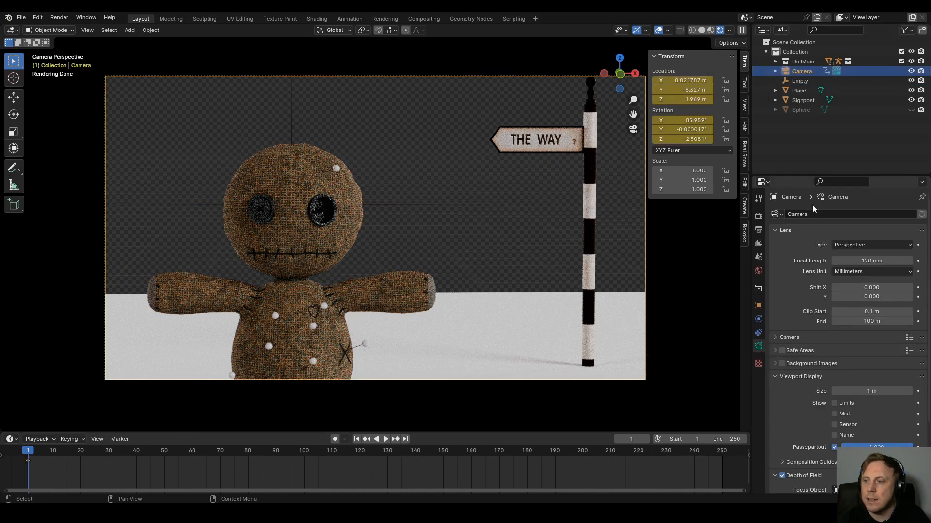
scroll(800, 358, down, 5)
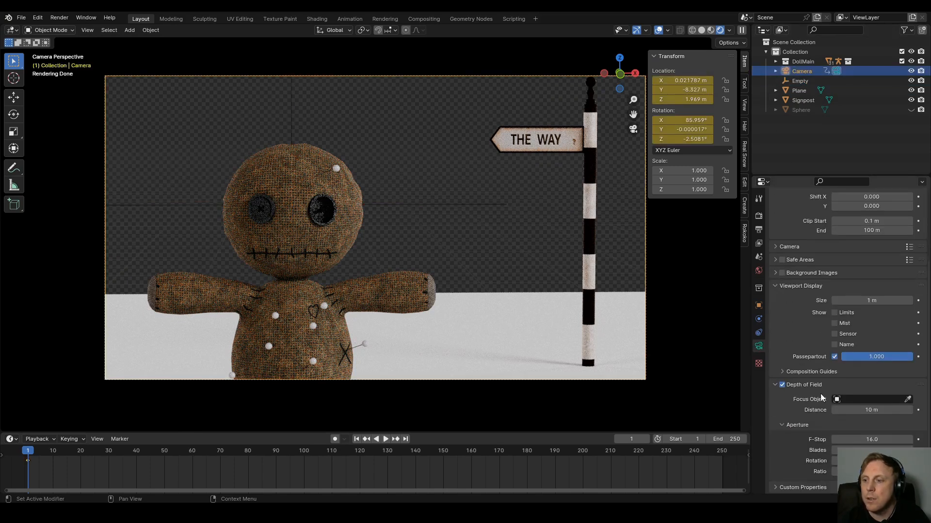
click(870, 400)
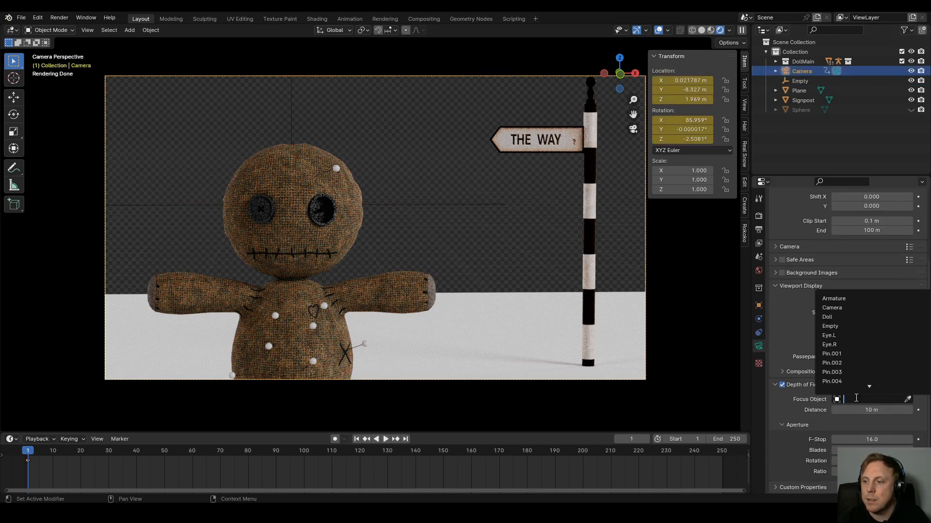
click(852, 333)
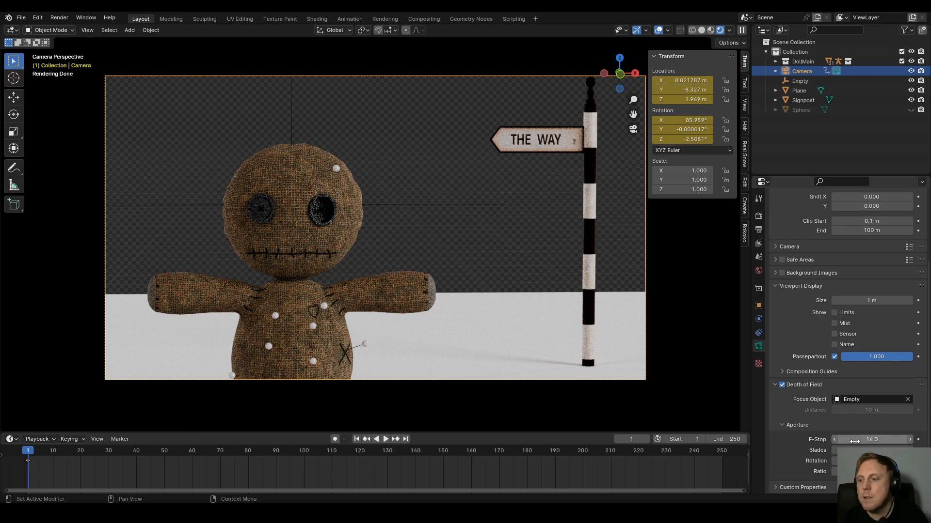
Try an F-Stop of 2 for the camera's depth of field and lower it to 1.0.
click(857, 441)
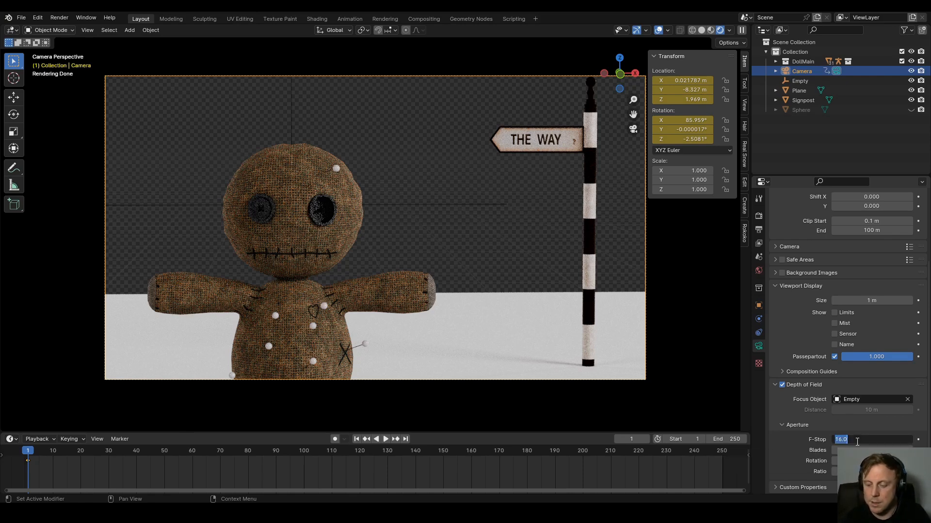
text(2)
key(Return)
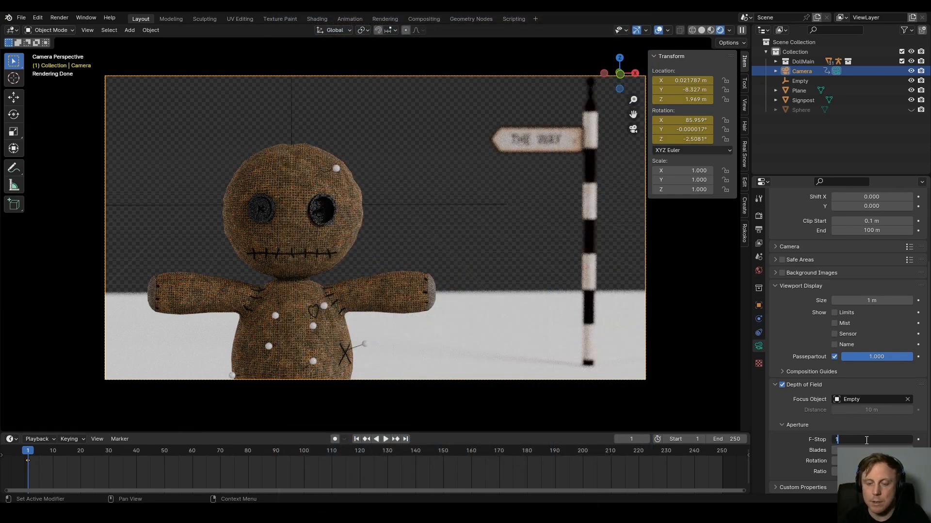
key(Return)
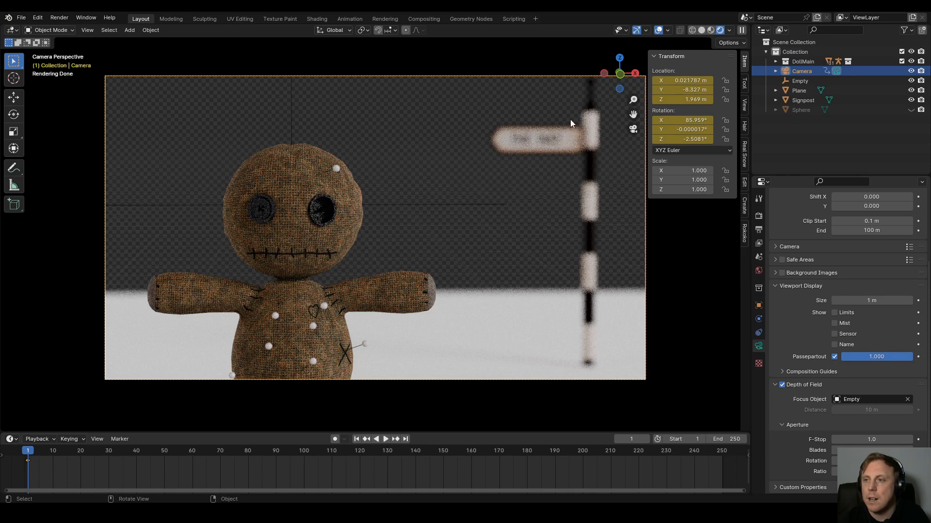
Switch the viewport to solid shading and toggle its Depth of Field shading option off and back on.
click(702, 30)
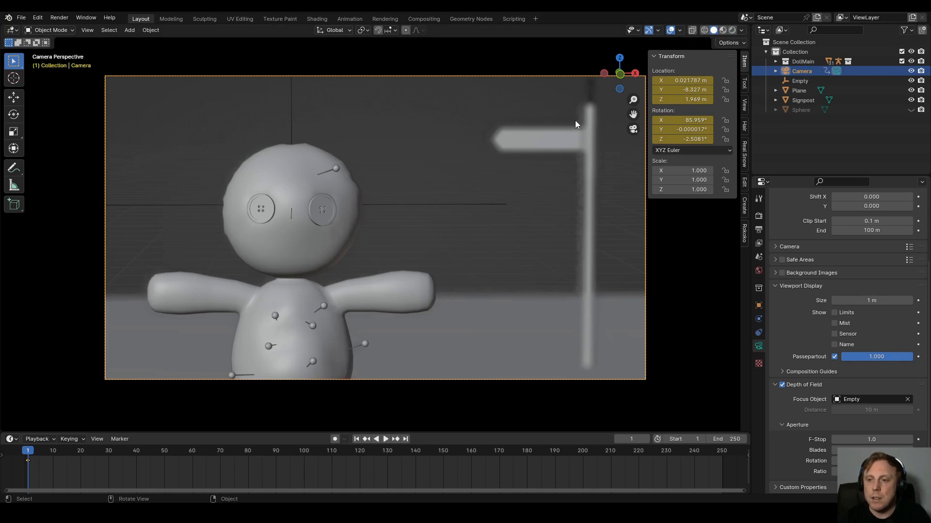
click(588, 203)
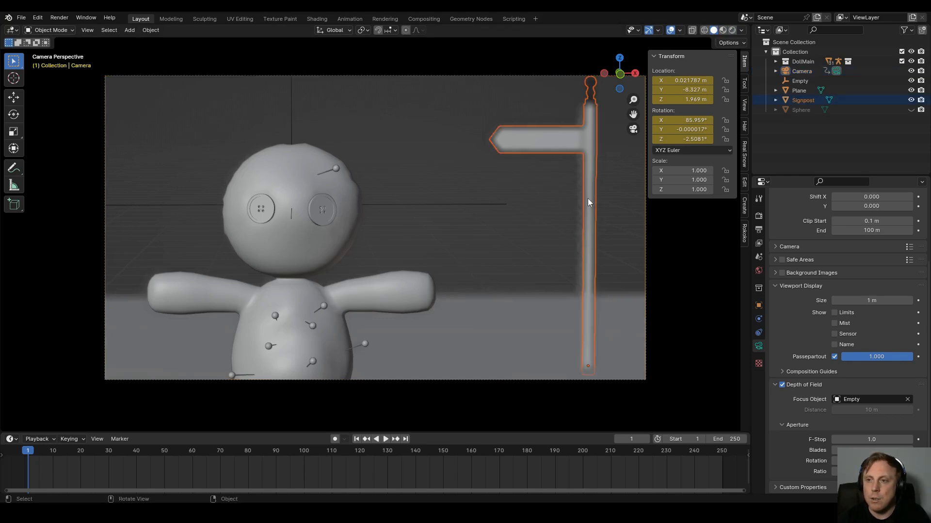
click(721, 284)
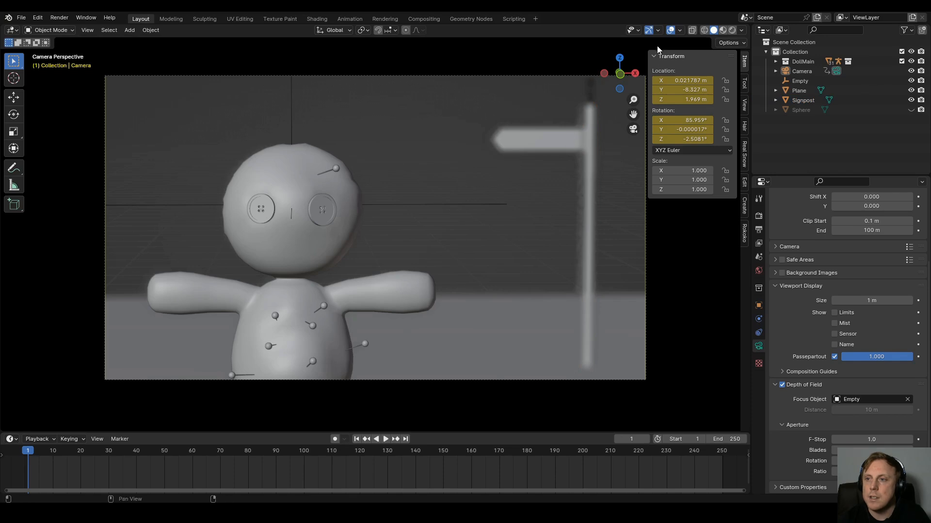
click(741, 30)
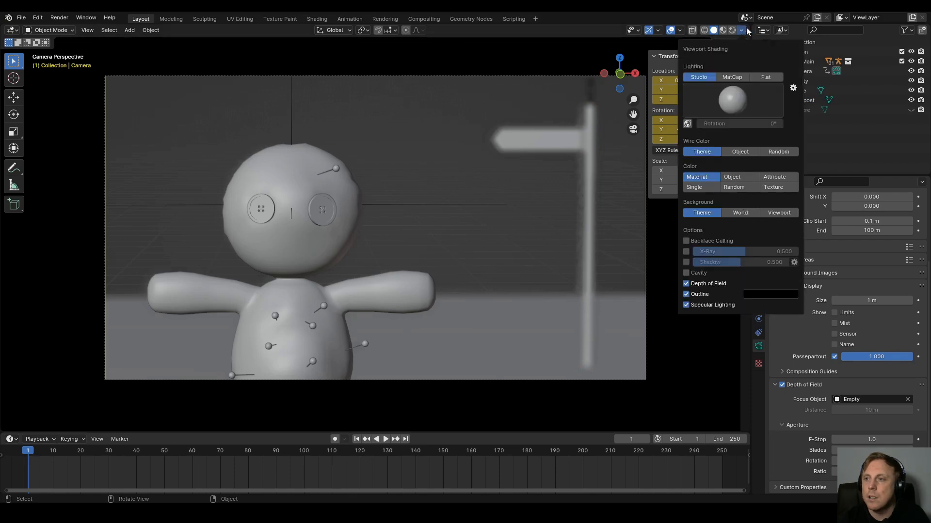
click(685, 284)
click(685, 284)
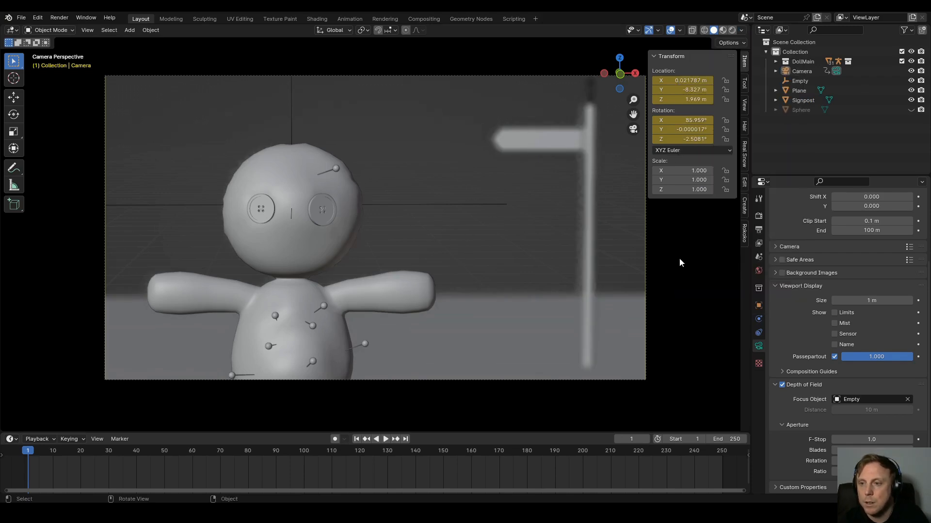
Leave the camera view, enlarge the timeline, and insert location and rotation keyframes for the Empty at frame 1.
key(KP_0)
middle_drag(420, 326, 364, 253)
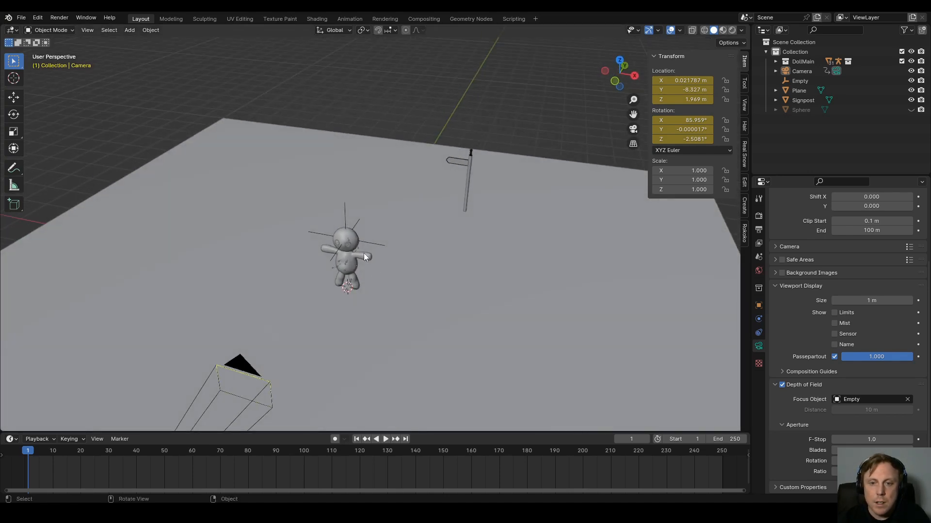
click(365, 243)
drag(412, 432, 409, 379)
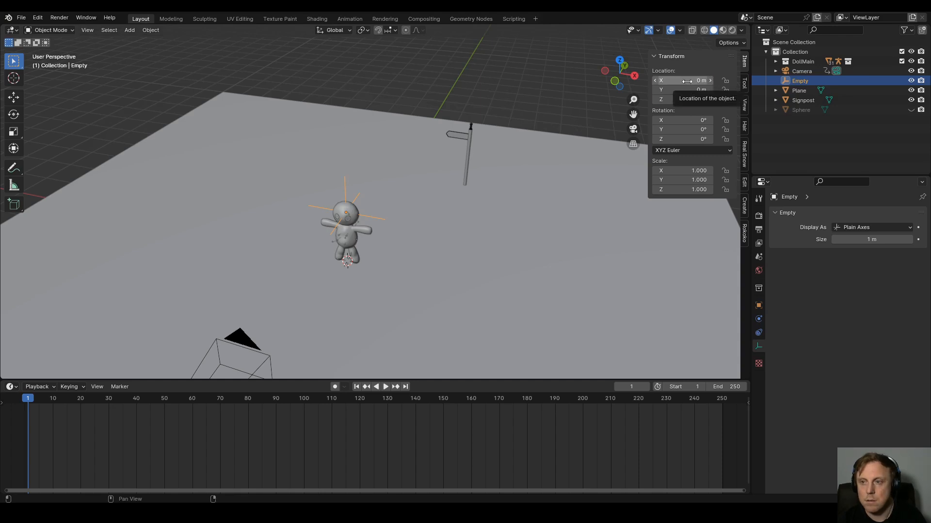
key(i)
key(i)
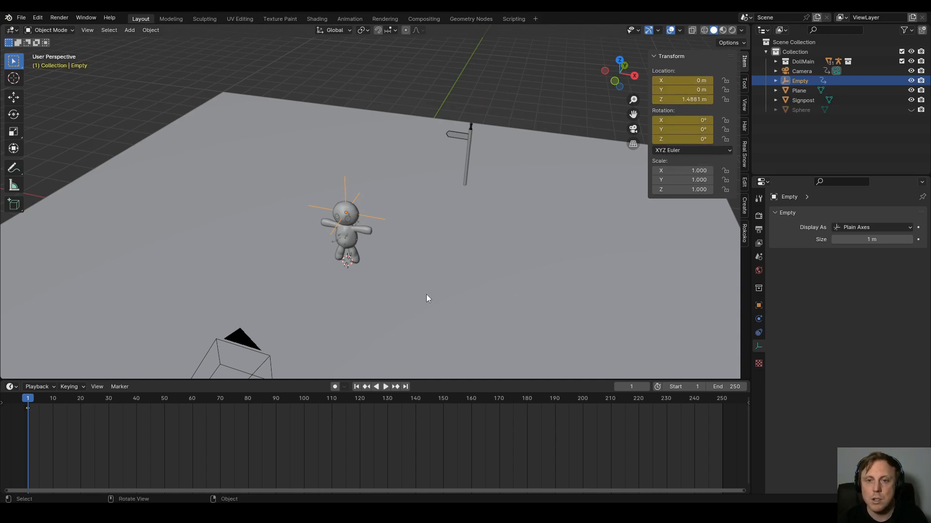
At frame 100, move the Empty onto the signpost, about 2.18 m along X and 4.86 m along Y, and keyframe its location and rotation.
key(KP_7)
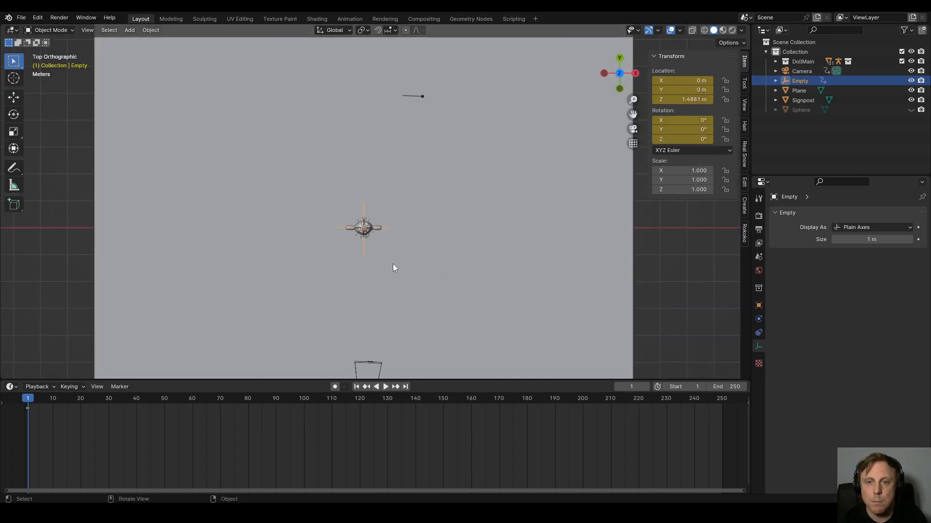
key(g)
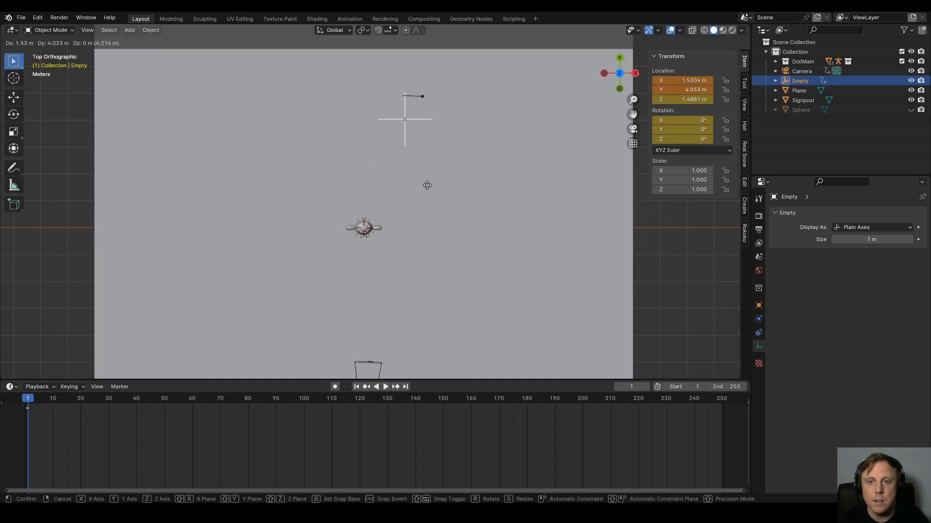
key(Escape)
drag(29, 399, 304, 398)
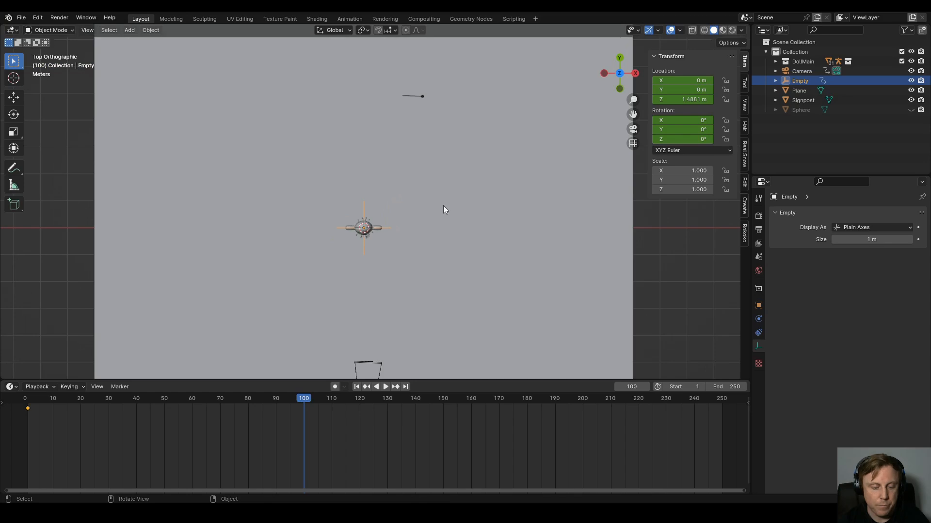
key(g)
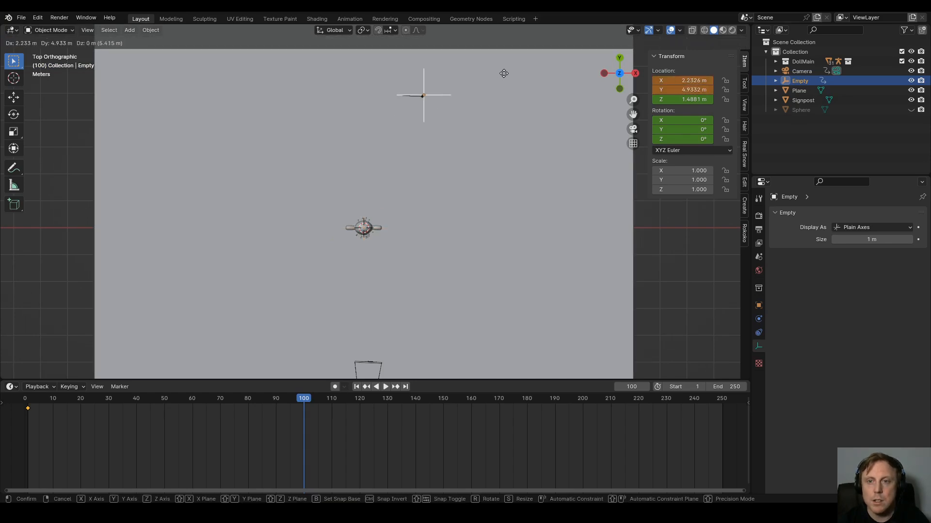
click(502, 75)
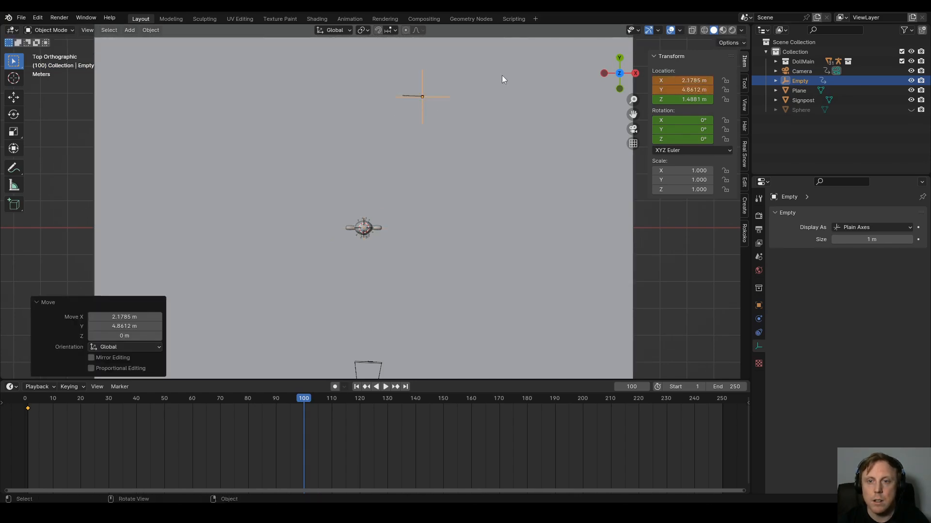
key(i)
key(i)
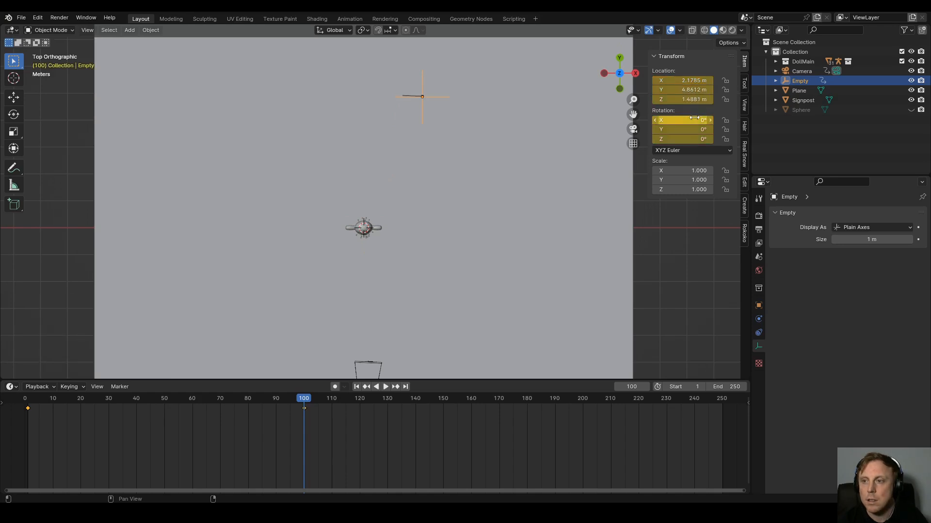
Play the Empty's movement in top view from the first frame, stop playback and return to frame 1.
click(356, 387)
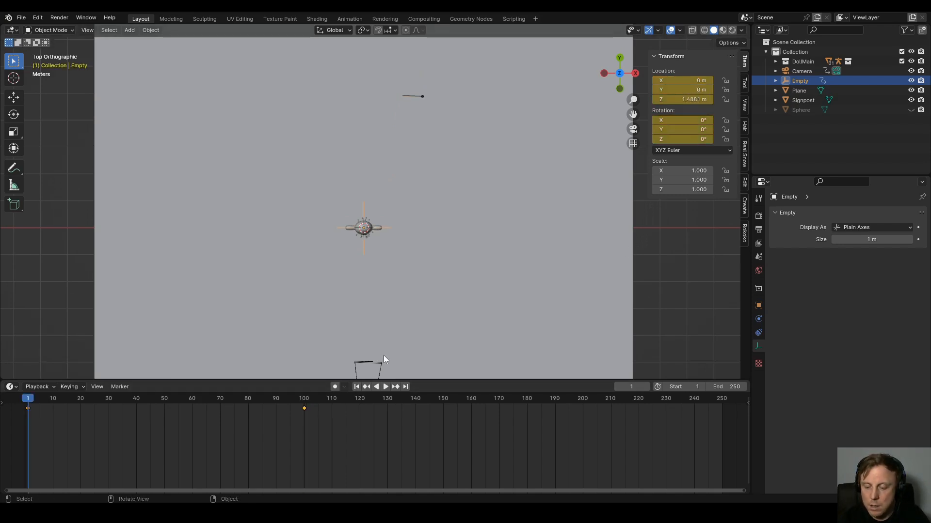
click(386, 387)
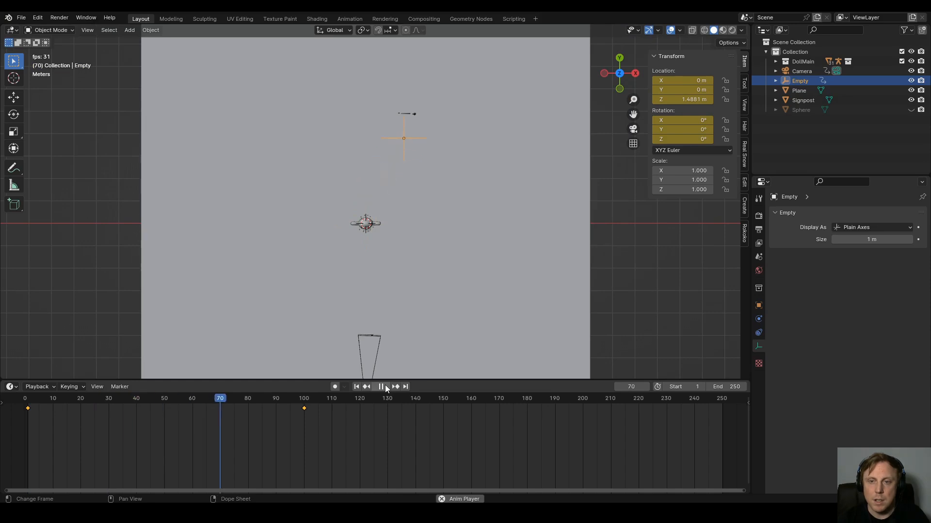
click(384, 386)
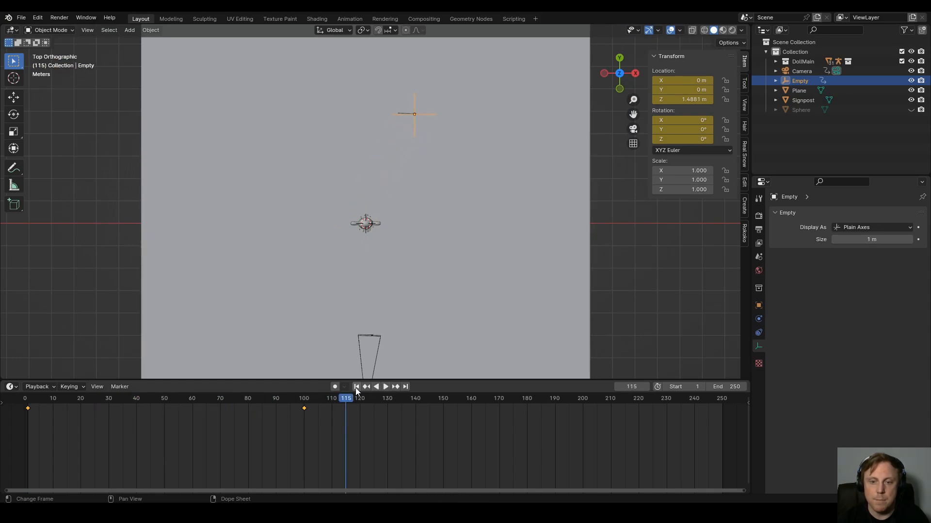
key(shift+Left)
Set the scene's end frame to 100 and look through the scene camera.
click(725, 387)
text(1)
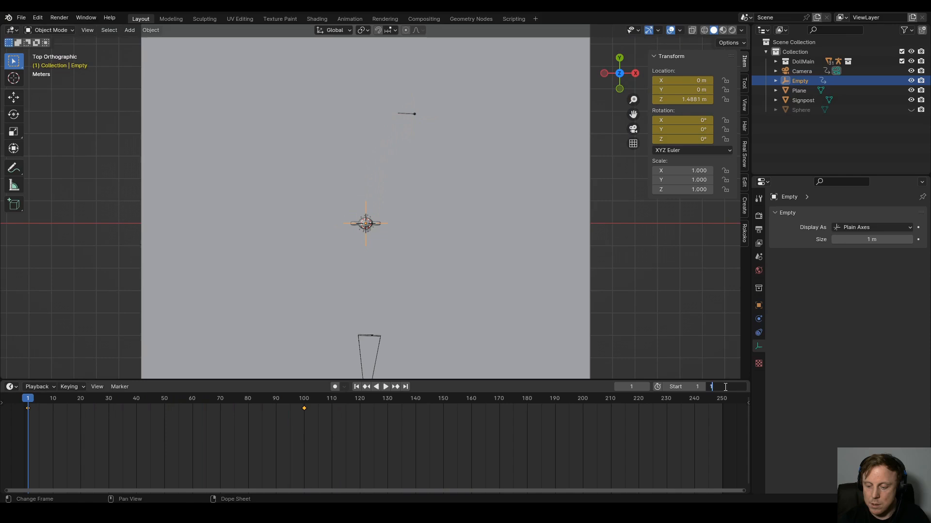
key(Return)
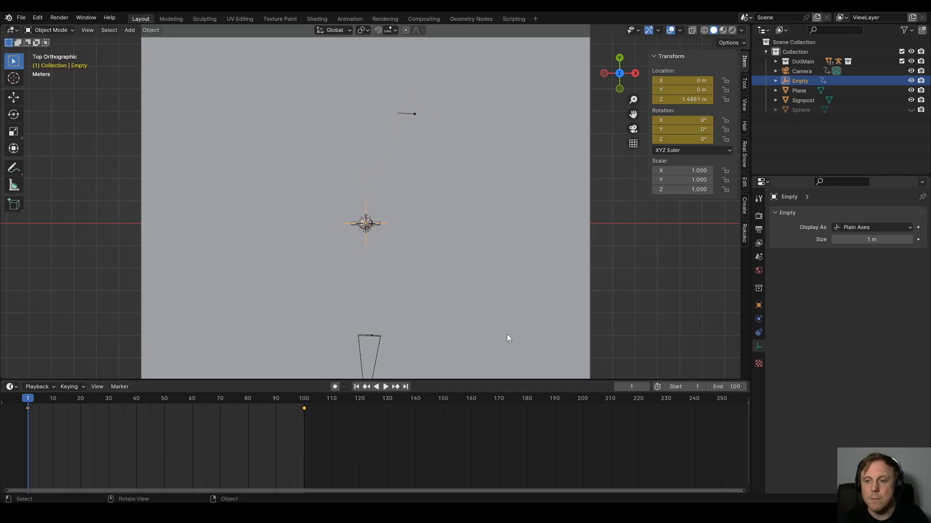
click(726, 387)
click(707, 329)
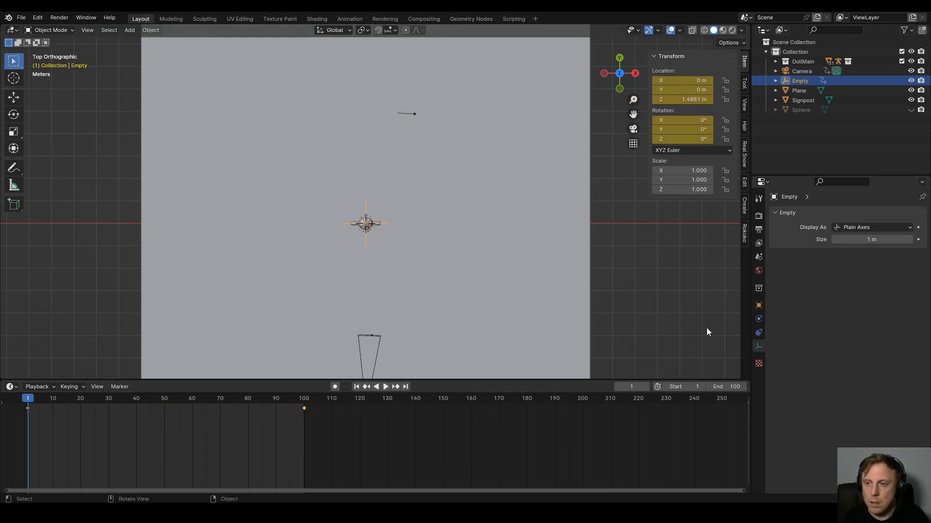
key(KP_0)
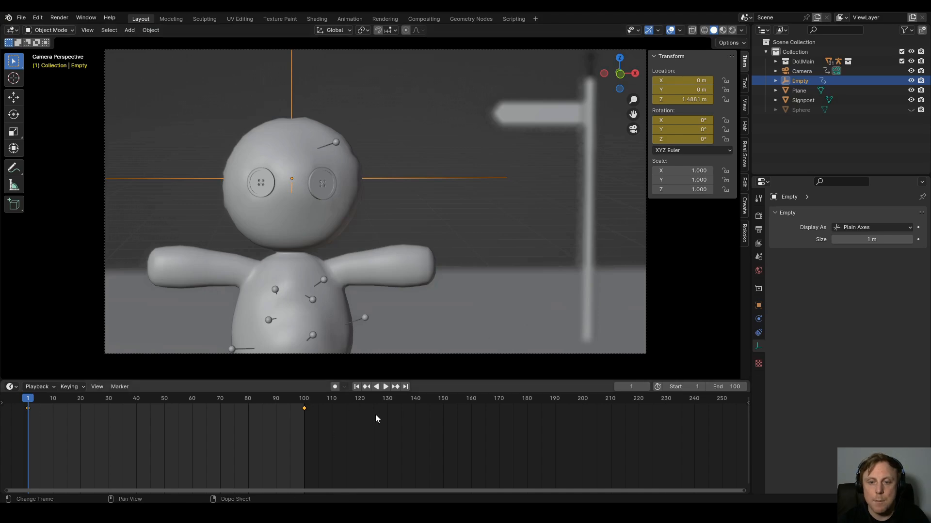
Play the focus pull through the scene camera, stop playback and return to frame 1.
click(386, 386)
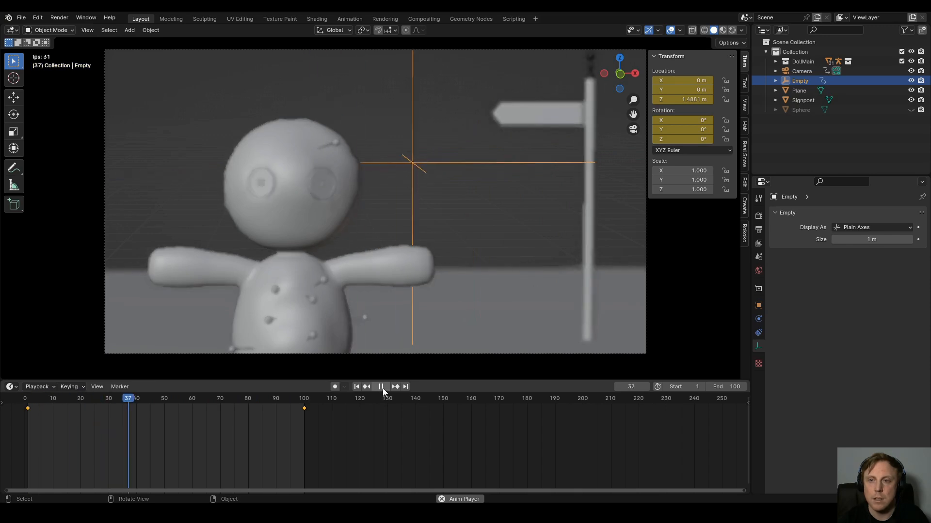
click(382, 386)
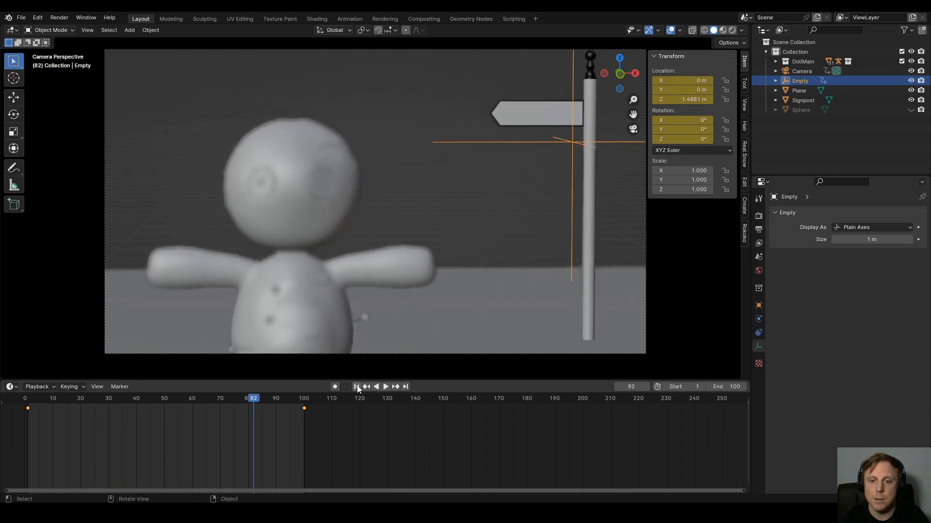
click(356, 387)
Preview the focus pull in rendered shading by playing it, scrubbing to frame 100 and going back to frame 1.
click(731, 30)
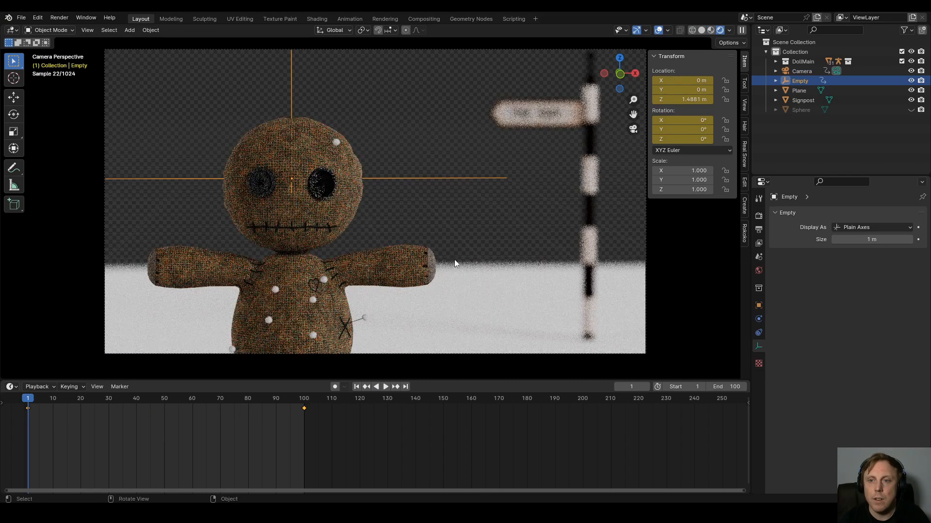
click(386, 387)
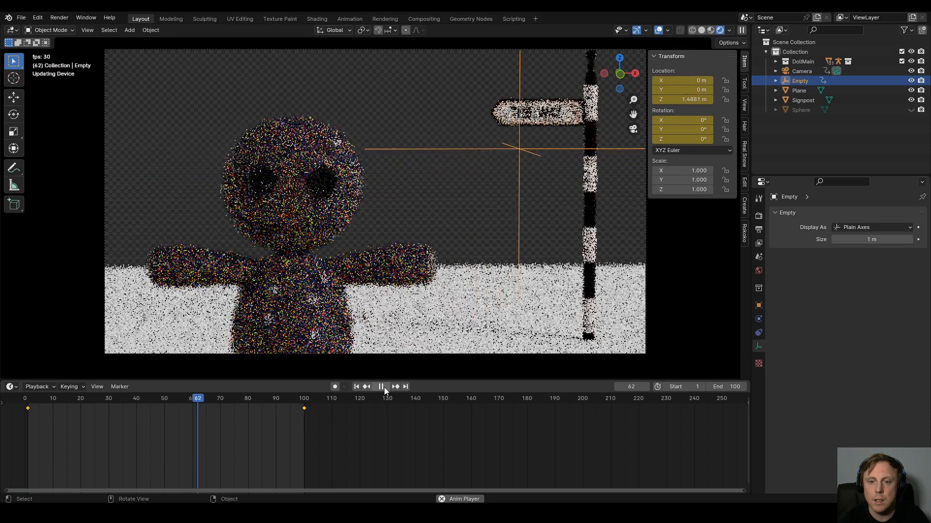
click(383, 387)
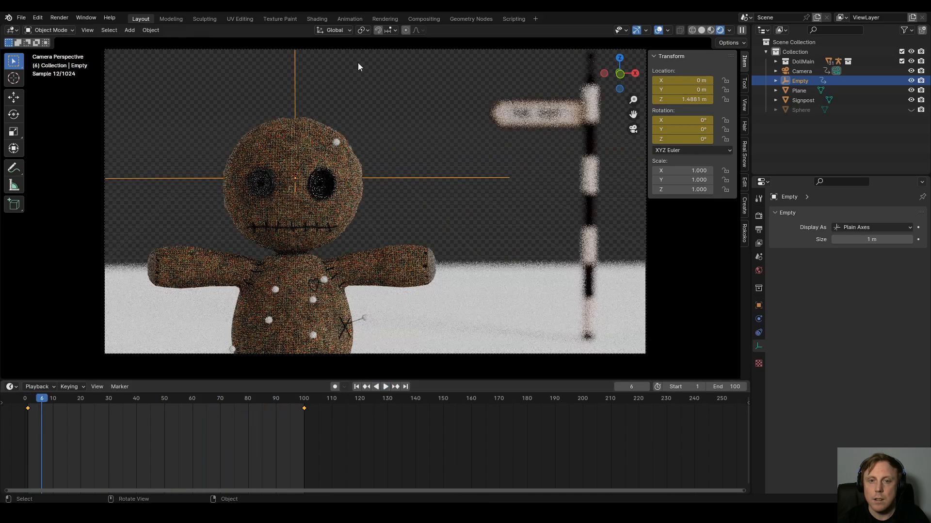
drag(51, 398, 303, 405)
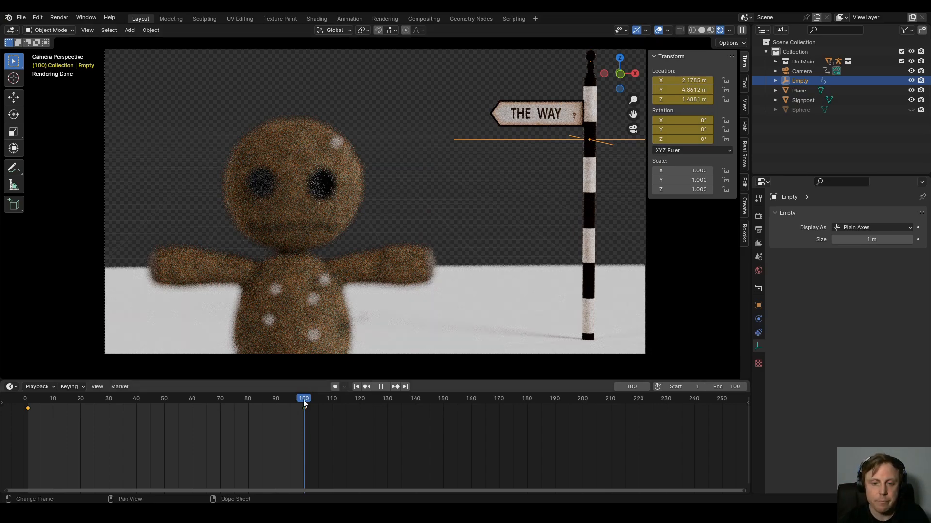
drag(303, 400, 28, 440)
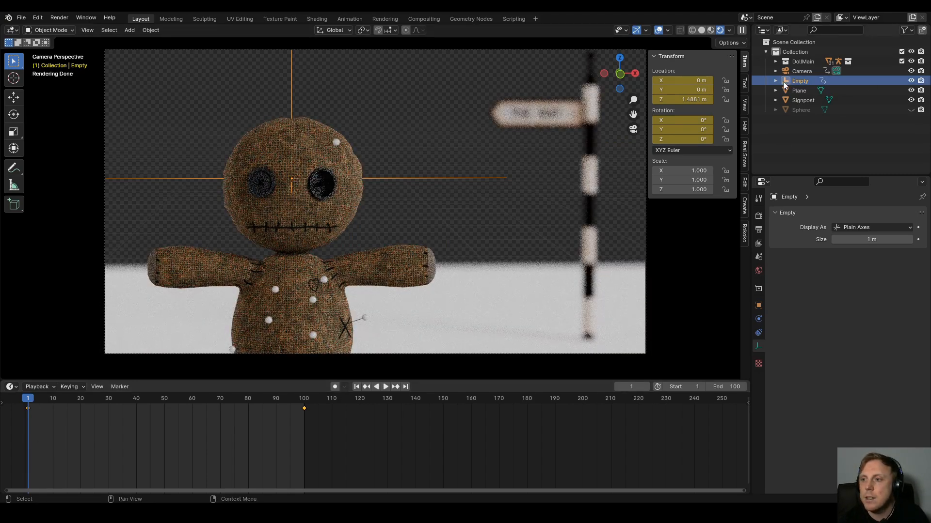
Return to solid shading, leave the camera view and unhide the Sphere object in the viewport.
click(701, 30)
key(KP_0)
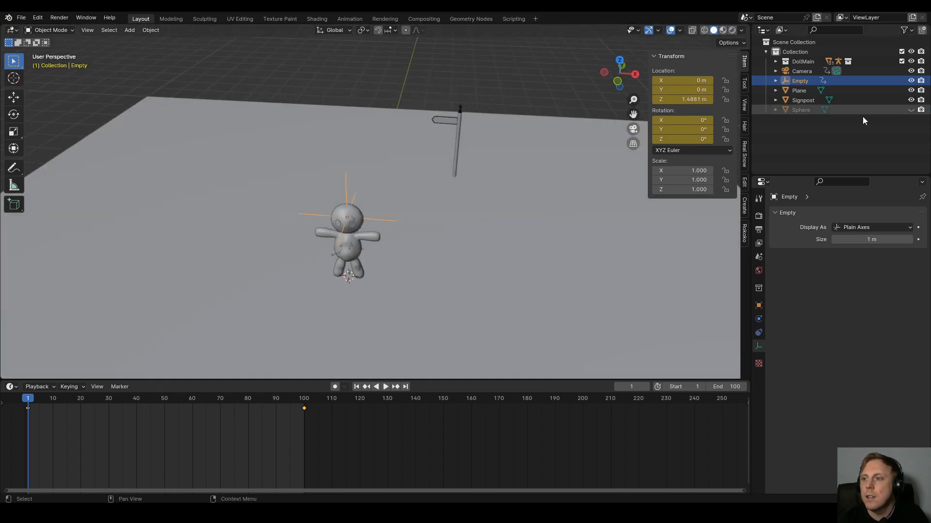
click(911, 109)
Frame the row of small spheres, examine their Light material's emission settings, and view them through the camera in rendered shading.
middle_drag(453, 287, 403, 105)
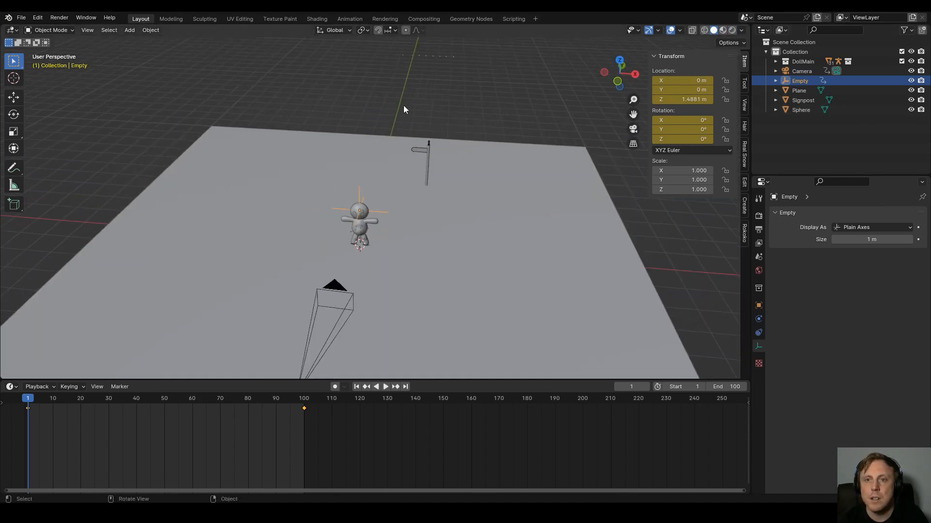
click(418, 56)
key(KP_Decimal)
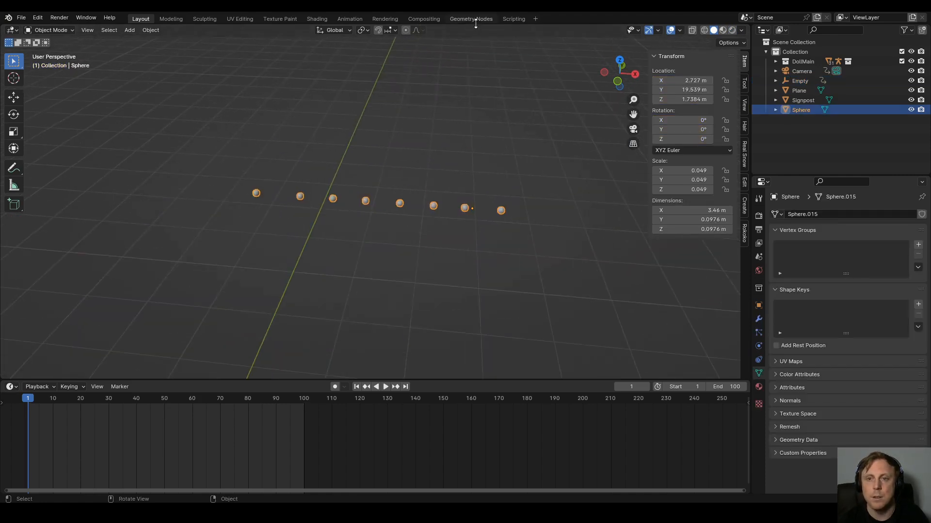
middle_drag(460, 202, 485, 182)
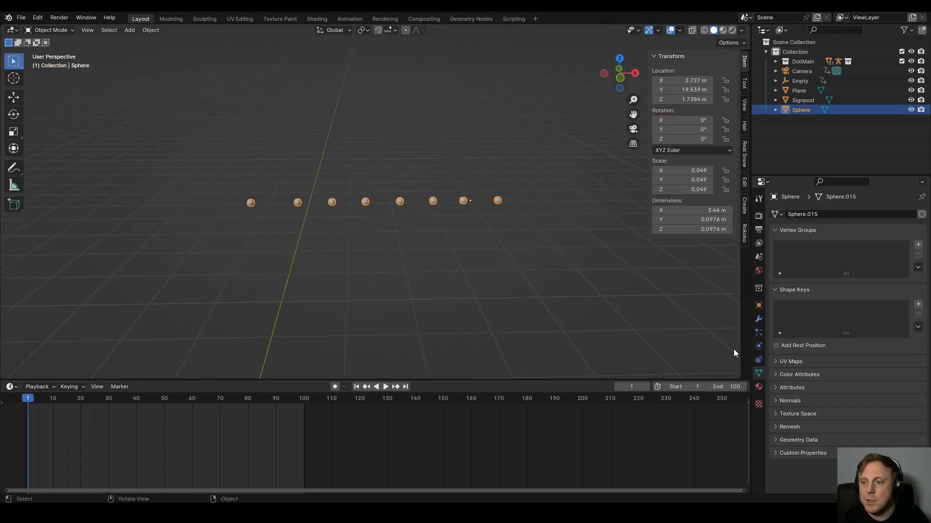
click(759, 387)
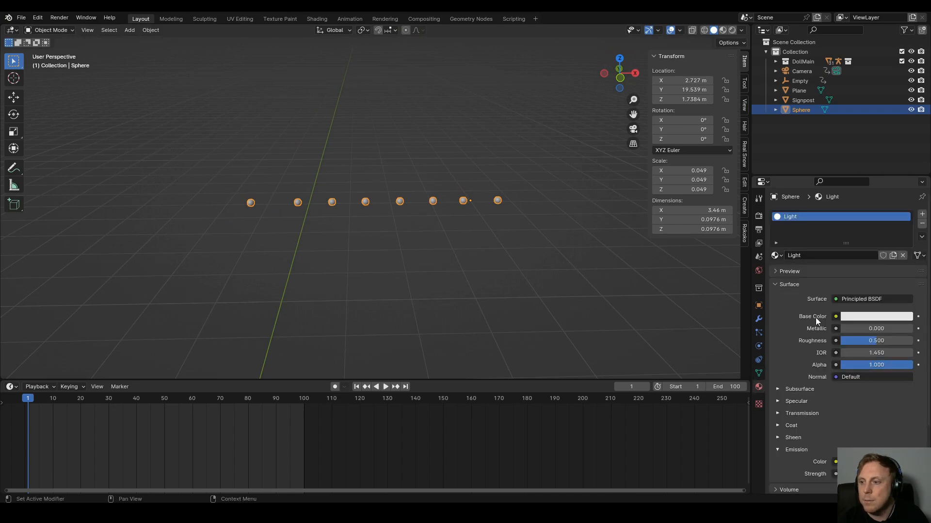
scroll(794, 320, down, 2)
scroll(793, 319, down, 2)
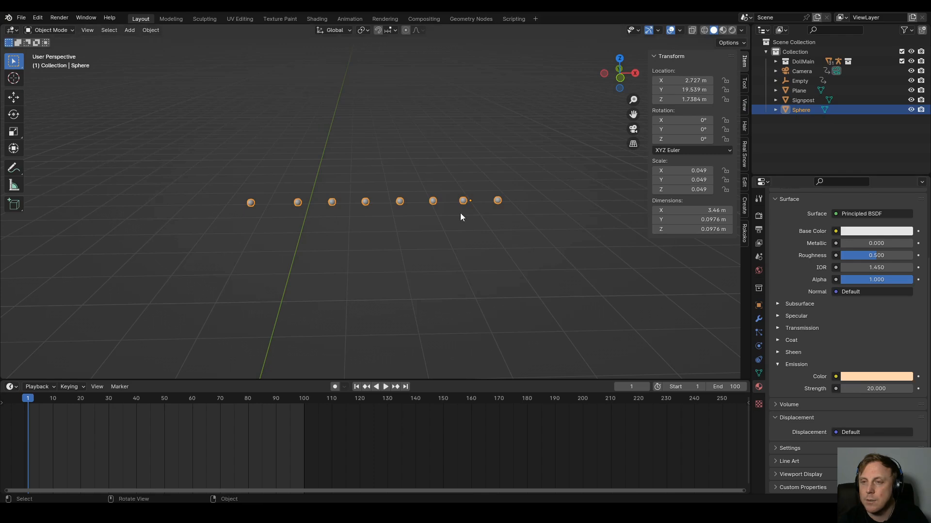
key(KP_0)
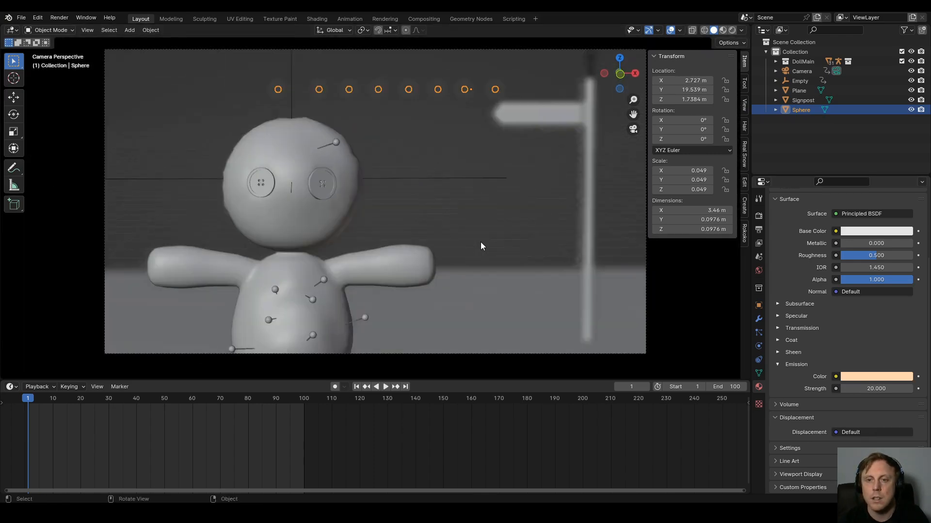
click(731, 30)
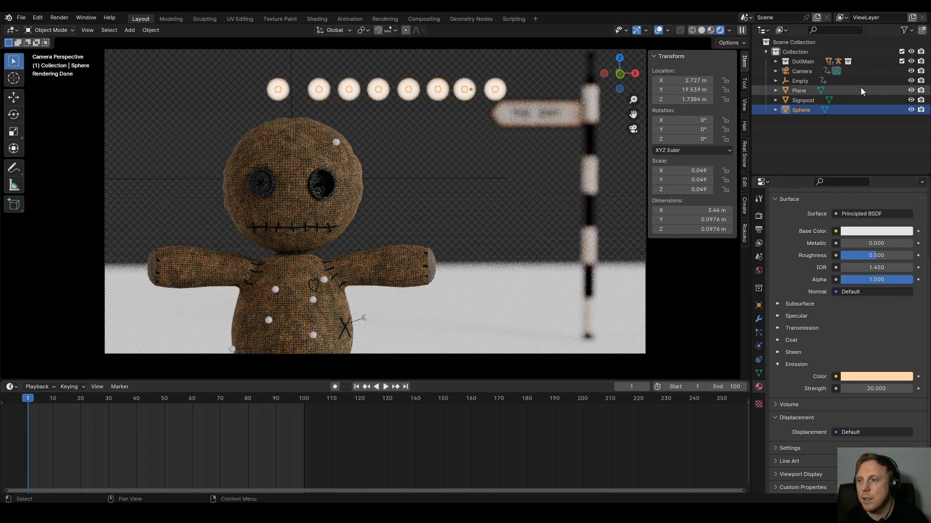
Set the camera's depth of field F-Stop to 16.
click(801, 71)
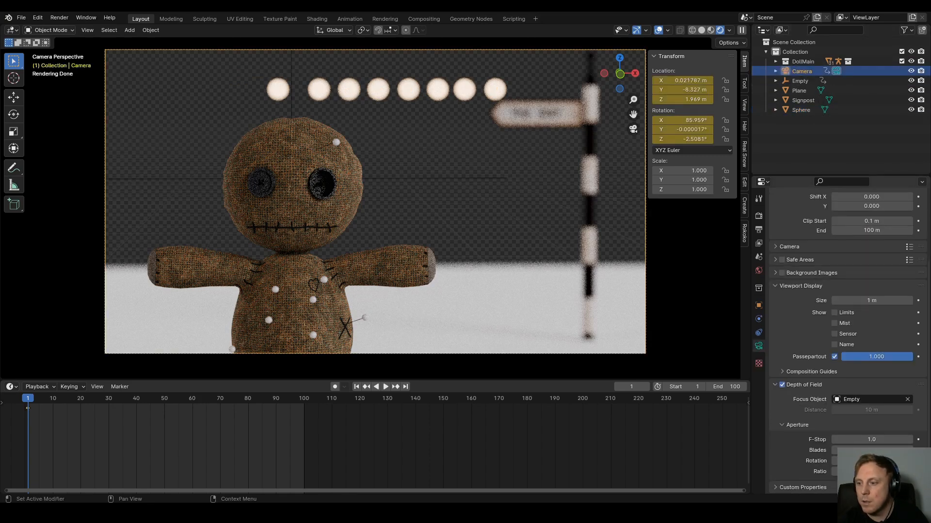
double_click(873, 439)
text(16)
key(Return)
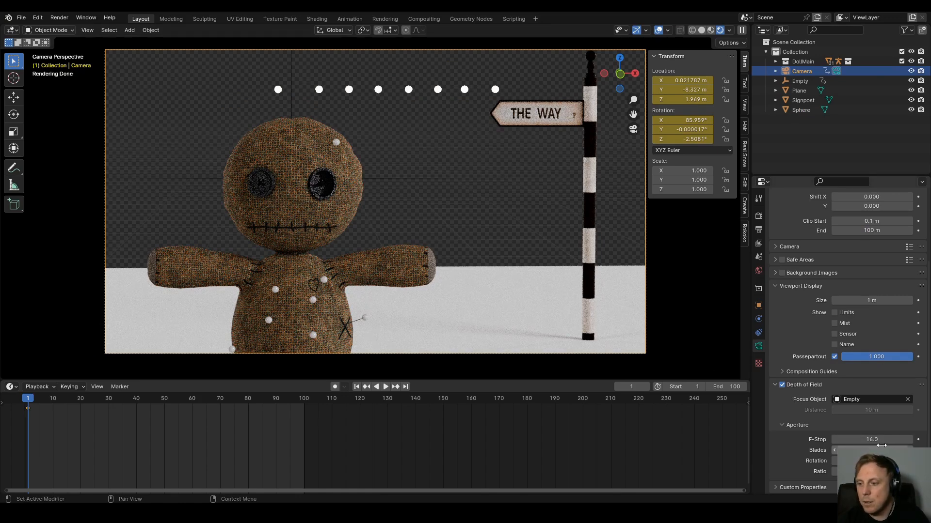
Lower the camera's F-Stop to 0.7 and set its aperture blades to 6.
drag(871, 439, 830, 439)
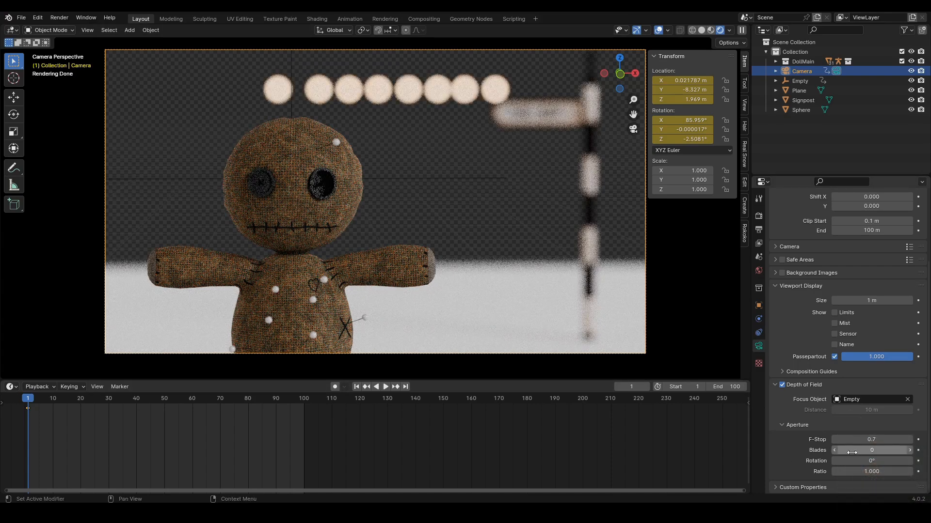
click(856, 450)
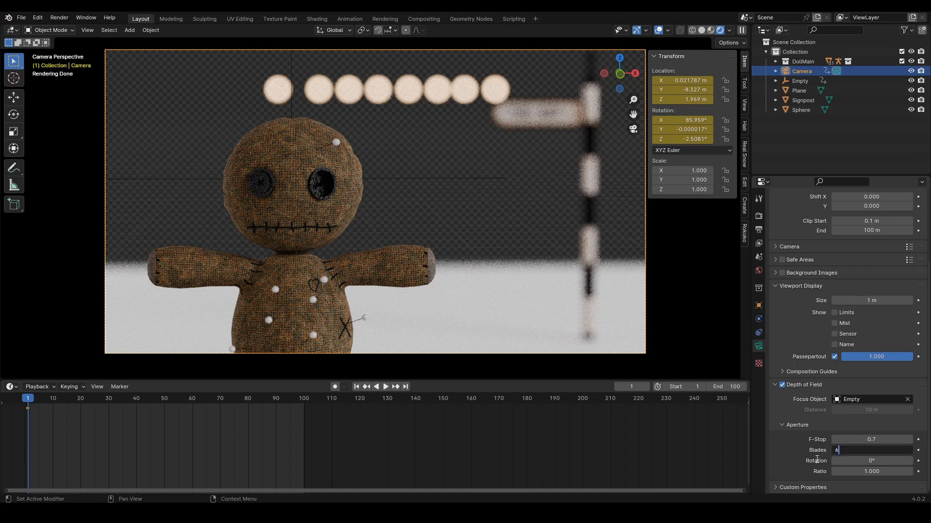
key(Return)
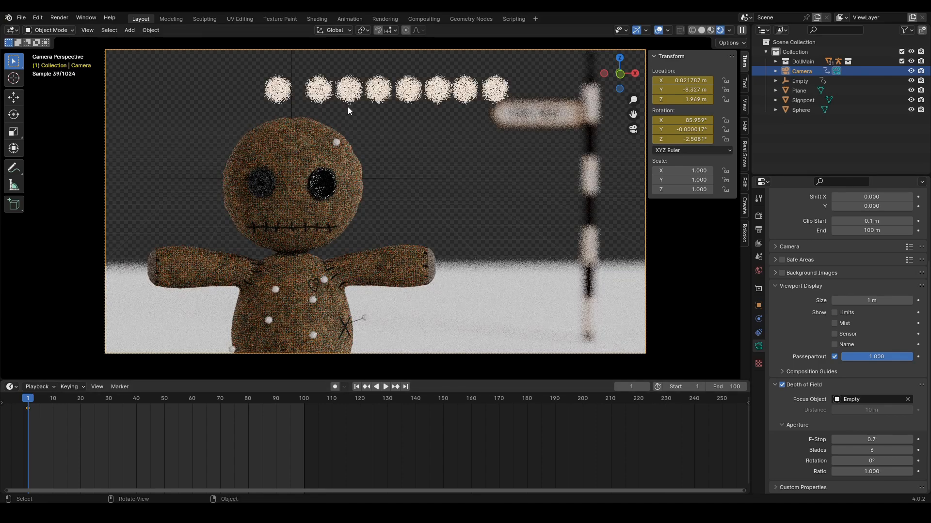
Try 5 aperture blades for the camera's bokeh shape, and raise the number of blades to 8.
click(875, 450)
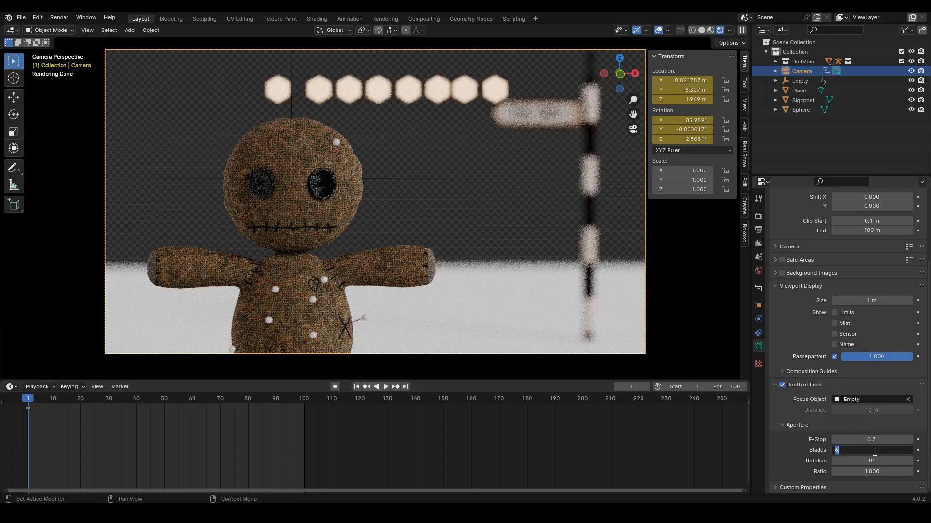
text(5)
key(Return)
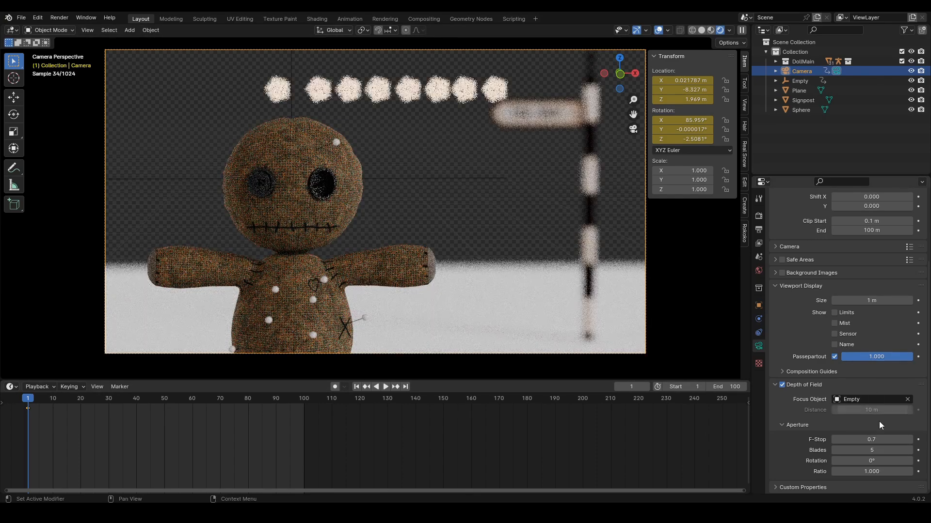
drag(880, 449, 895, 448)
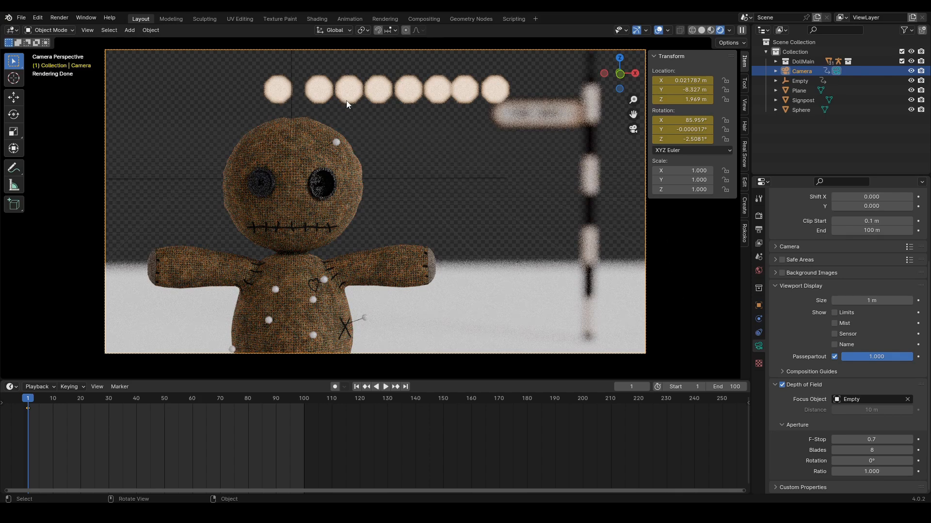
Set the camera's F-Stop to 1.0 and scrub the timeline from frame 1 to frame 100 to preview the focus pull.
click(872, 440)
text(1)
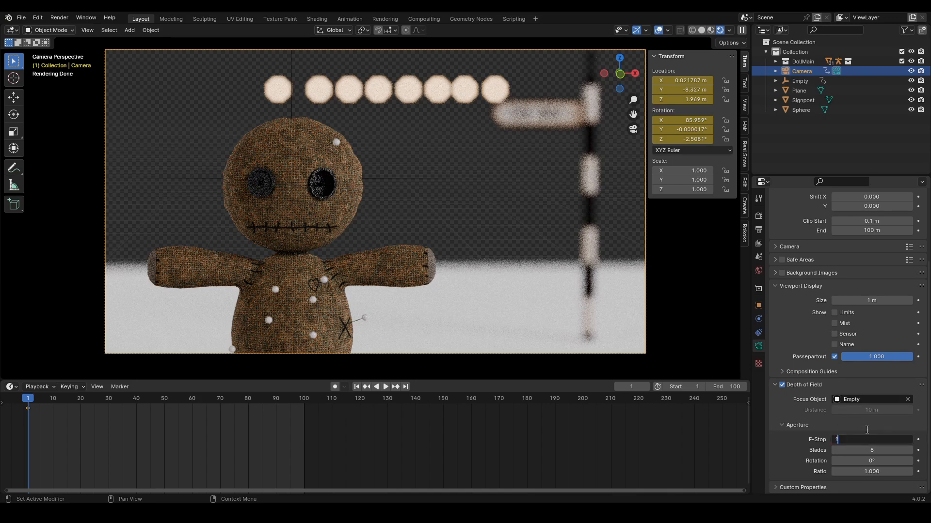
key(Return)
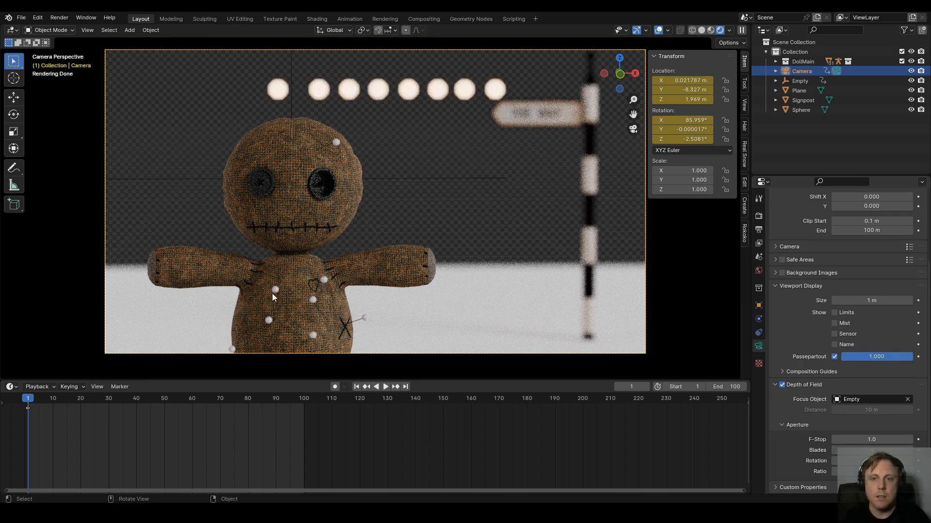
drag(30, 403, 305, 391)
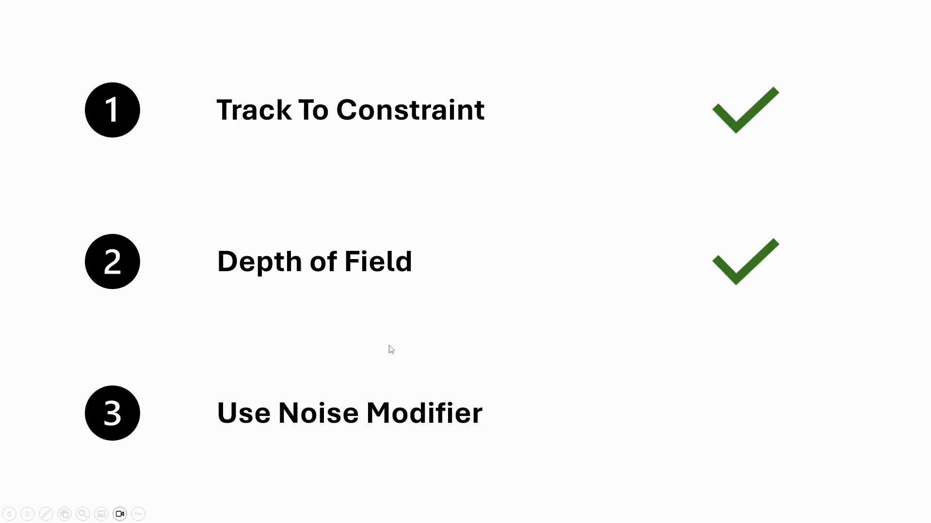
click(590, 375)
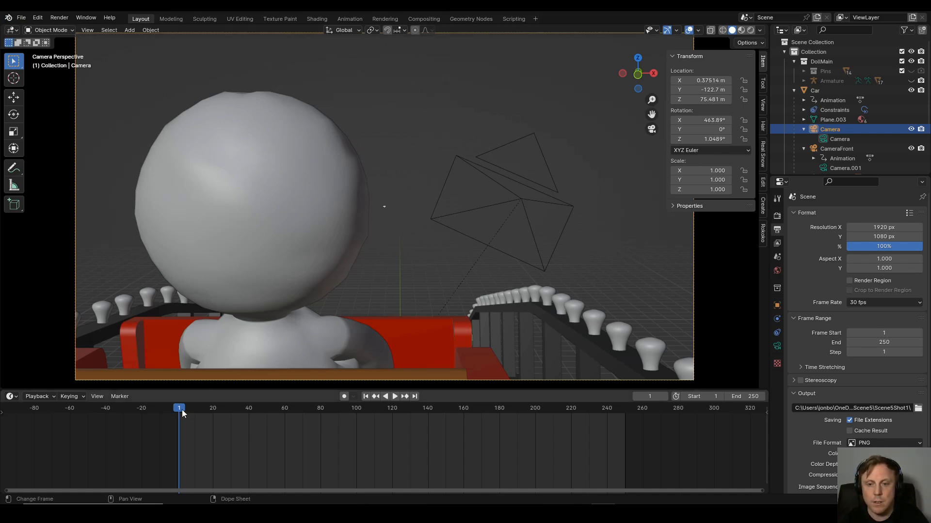
Play the roller coaster shot from the start of the timeline, stop playback and return to frame 1.
drag(183, 413, 177, 453)
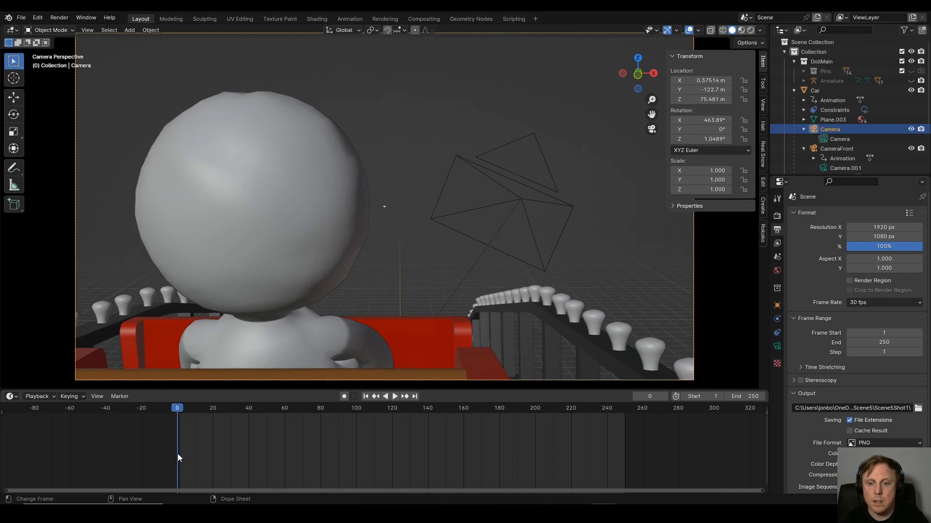
click(395, 397)
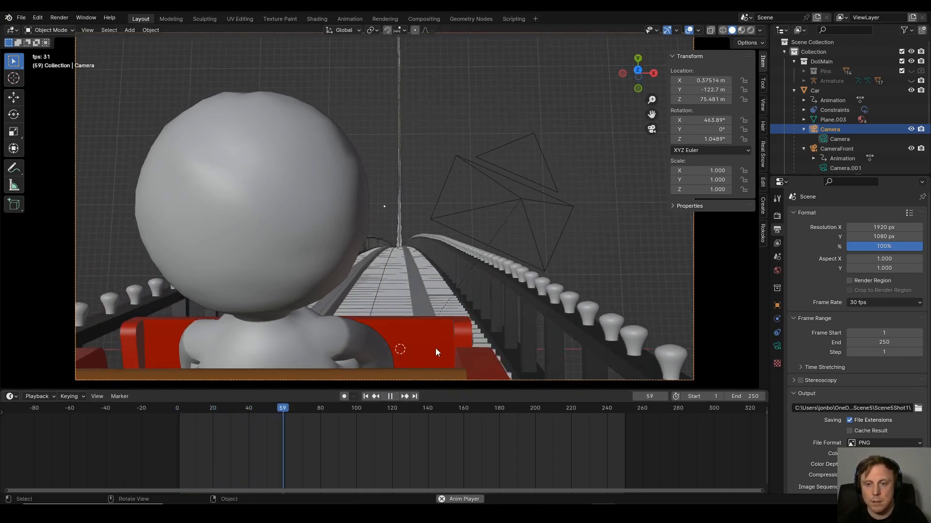
click(392, 397)
click(366, 397)
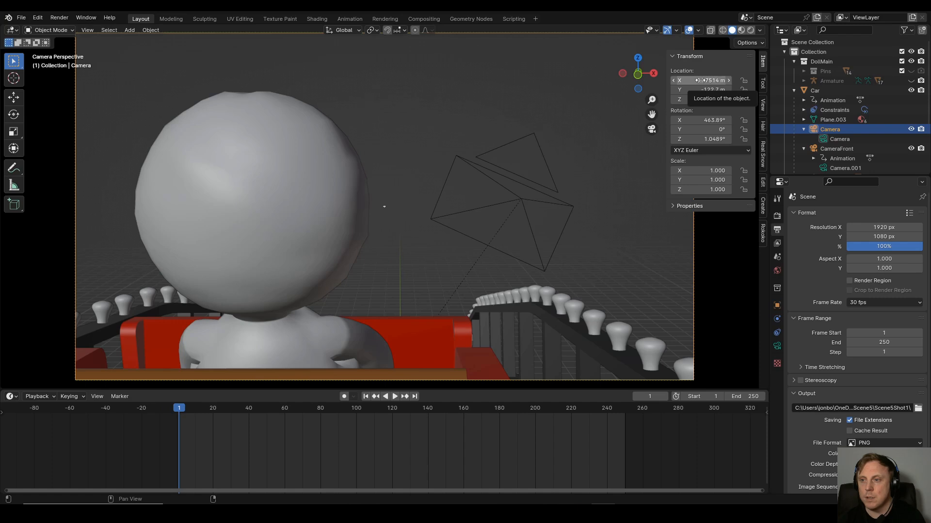
Insert location and rotation keyframes for the Camera at frame 1 and duplicate them to about frame 250.
key(i)
key(i)
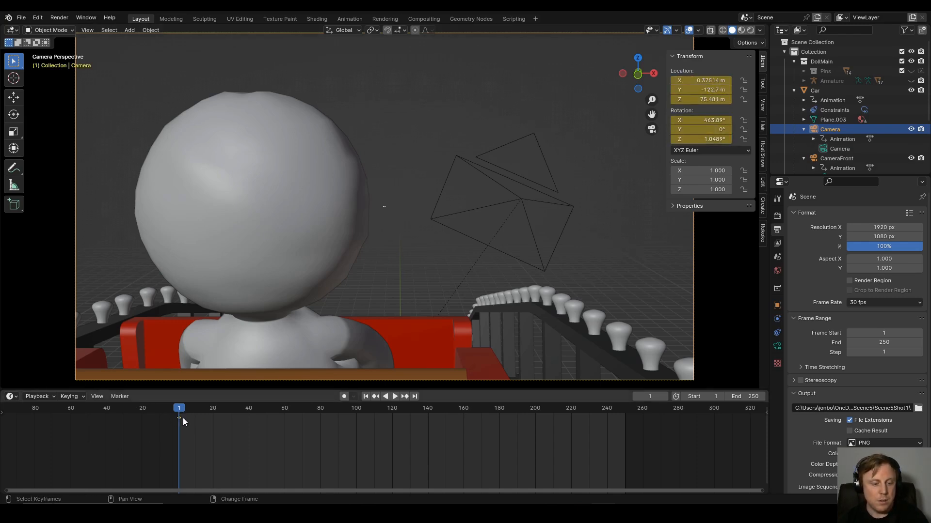
key(shift+d)
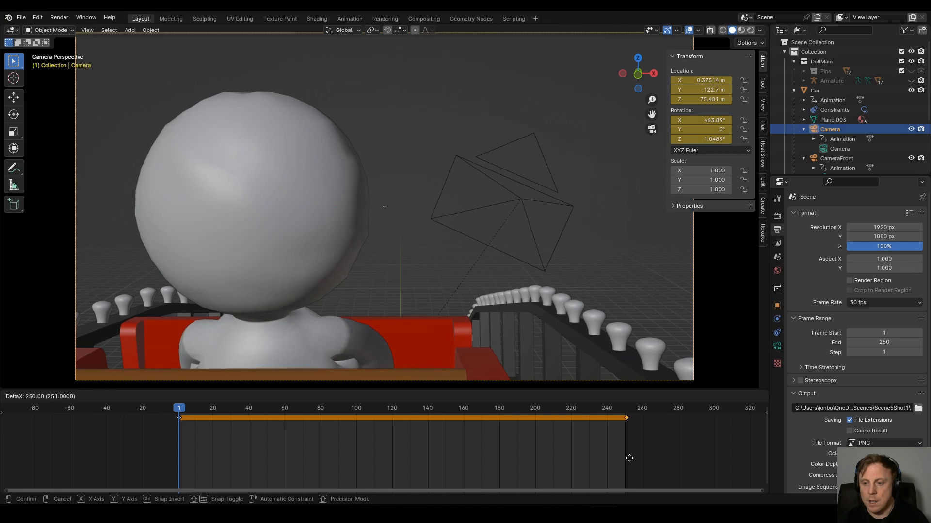
click(628, 458)
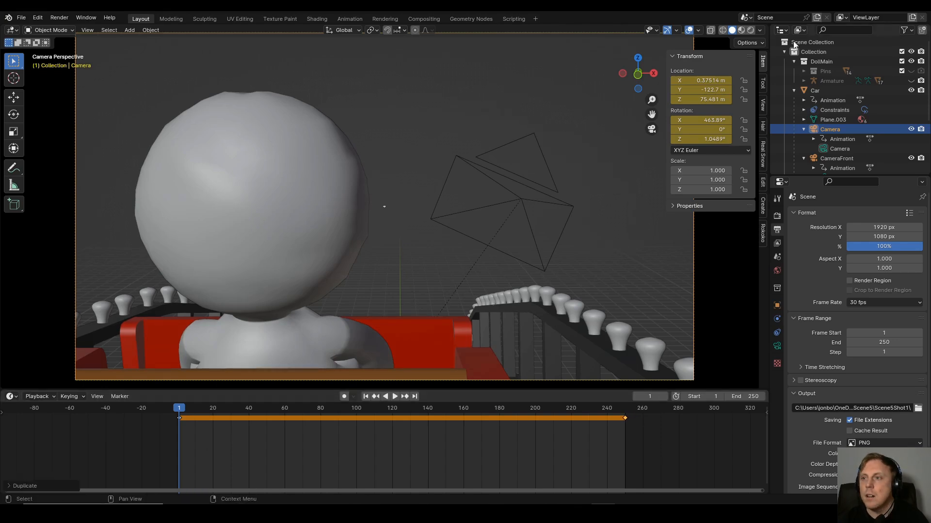
Split the 3D viewport into two side-by-side areas and switch the new one to the Graph Editor.
drag(767, 27, 398, 29)
click(411, 30)
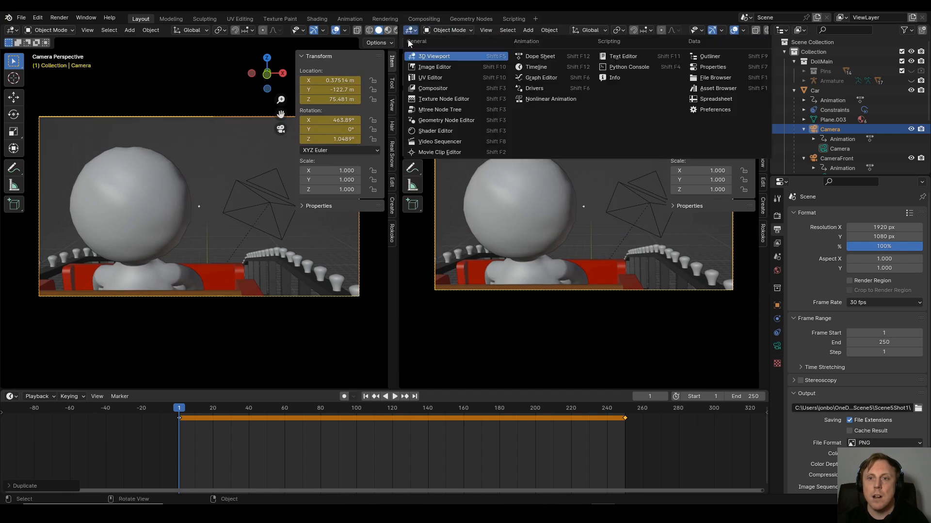
click(538, 77)
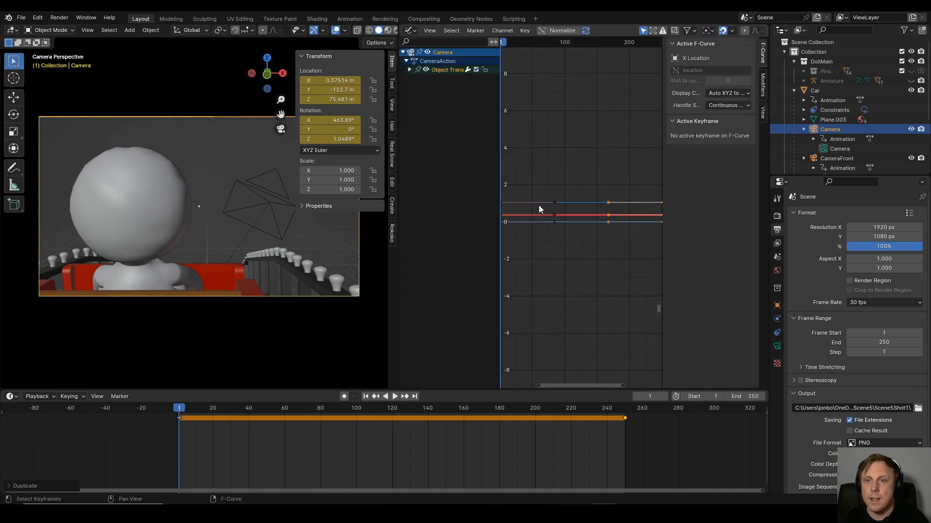
Lock all of the Camera's transform channels except X Euler Rotation and turn on curve normalization in the Graph Editor.
click(409, 70)
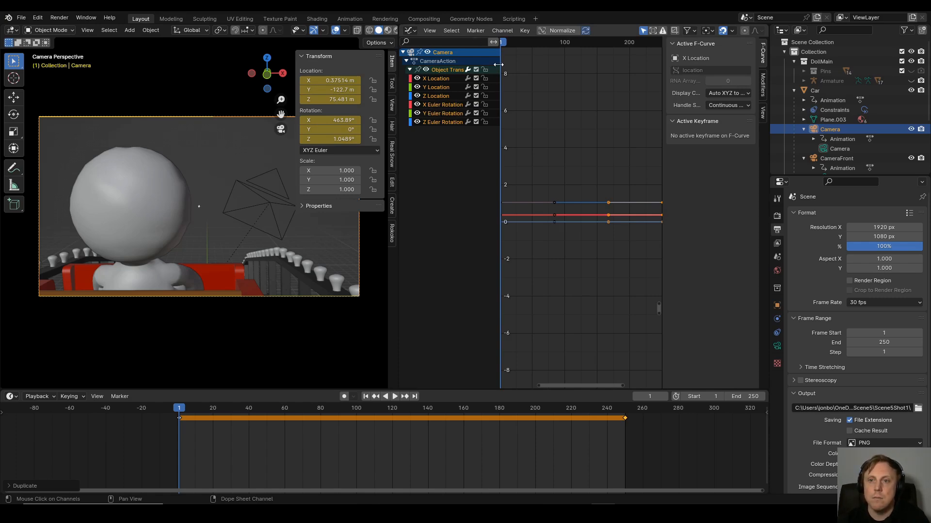
click(485, 70)
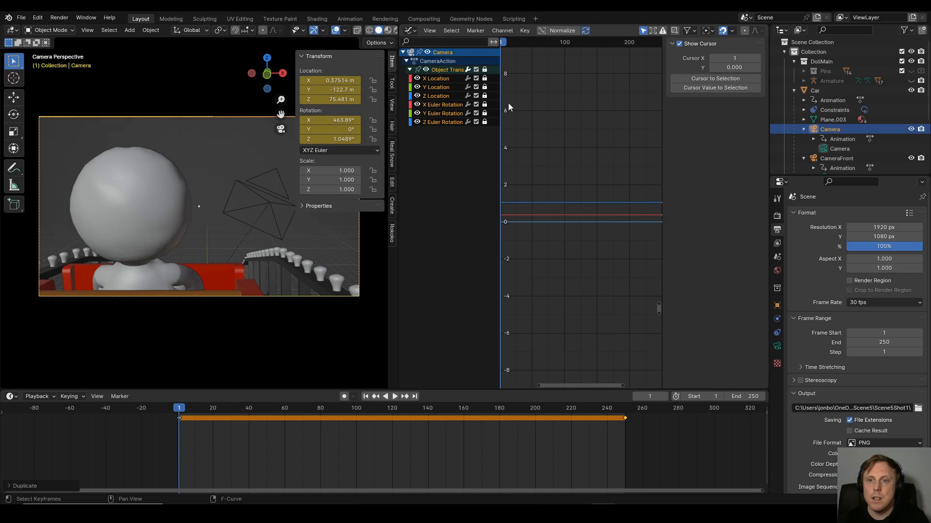
click(484, 105)
click(561, 31)
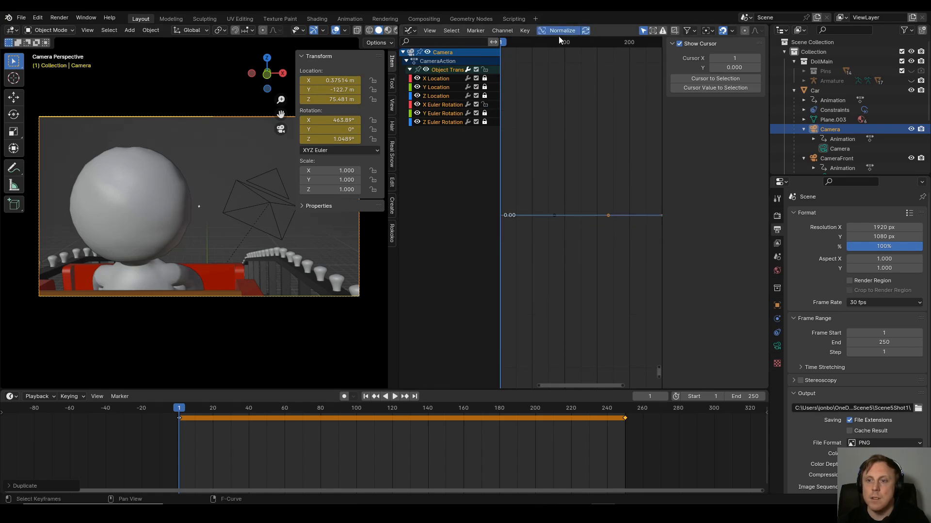
scroll(590, 217, up, 2)
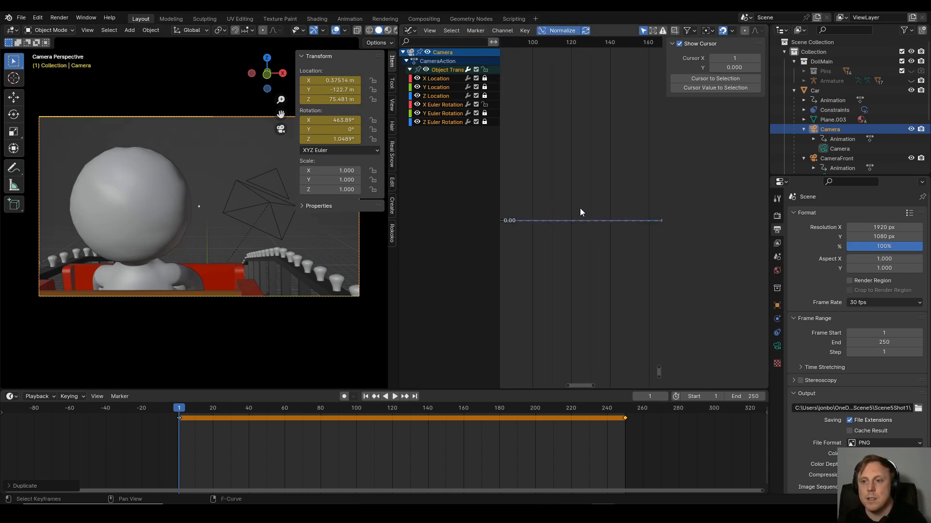
key(n)
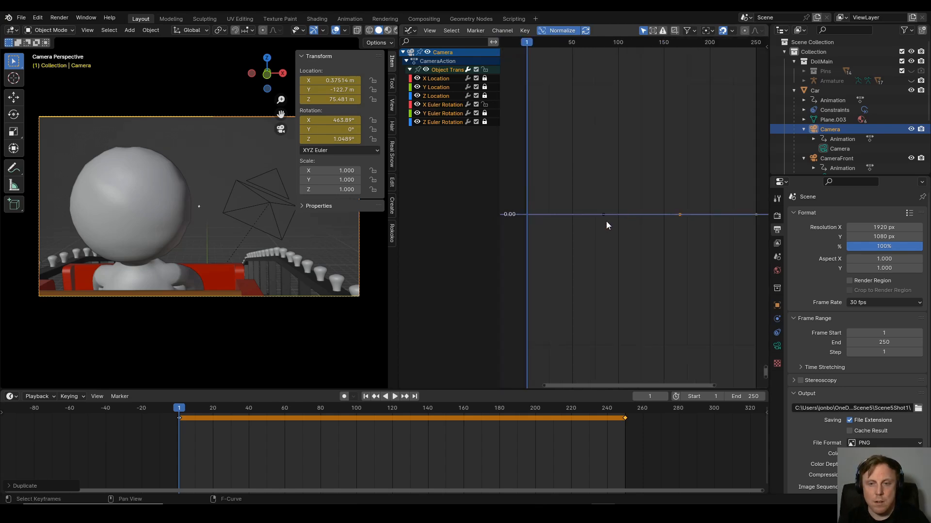
Select the Camera's X Euler Rotation curve and add a Noise modifier to it.
click(448, 105)
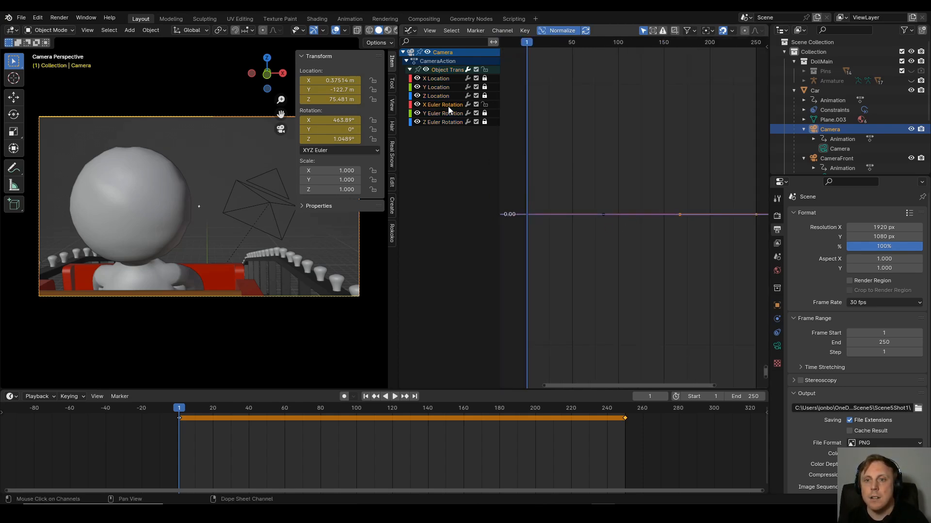
key(n)
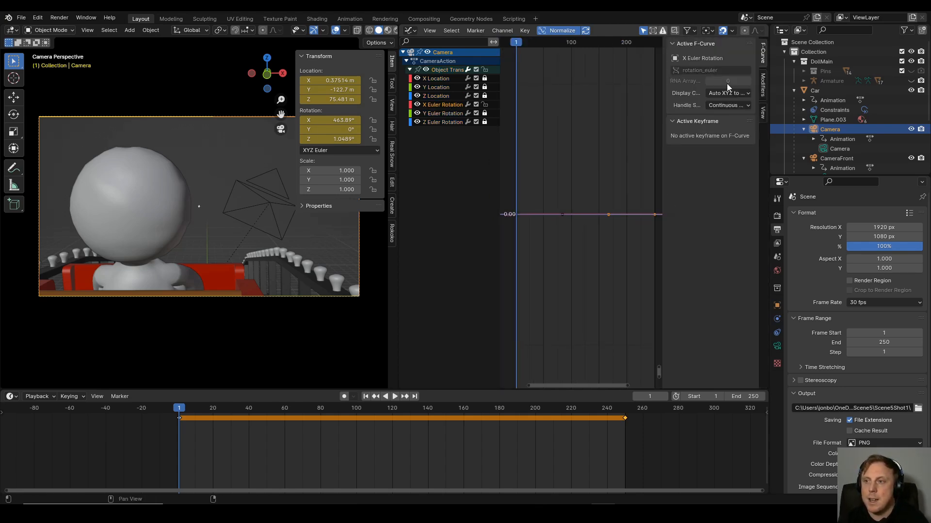
click(763, 87)
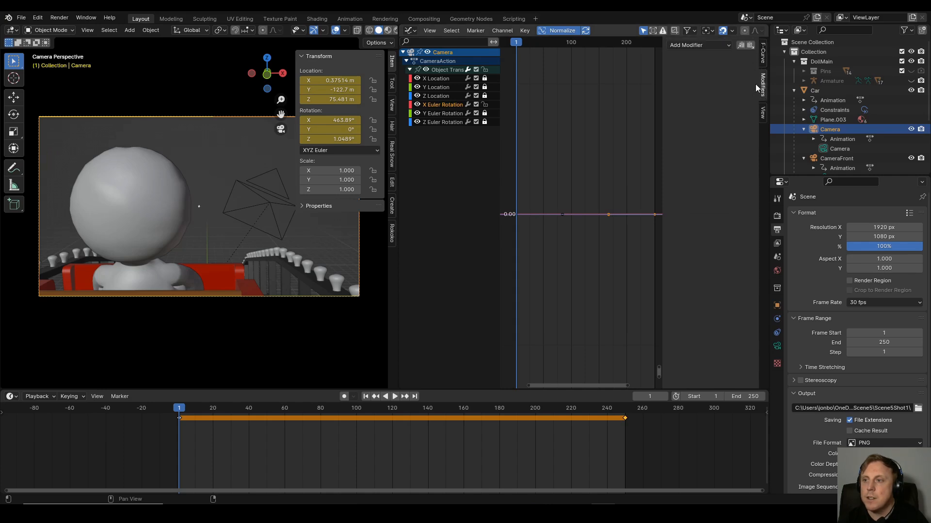
click(692, 46)
click(689, 99)
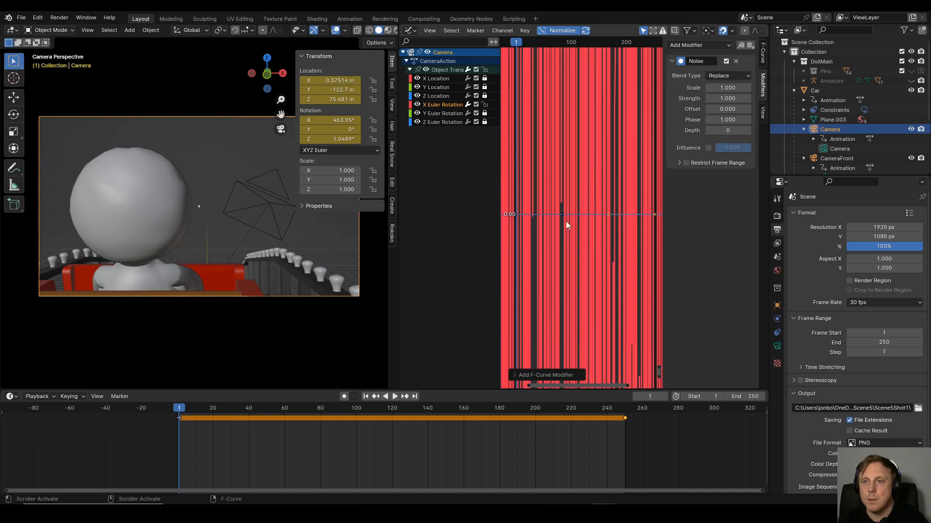
key(Home)
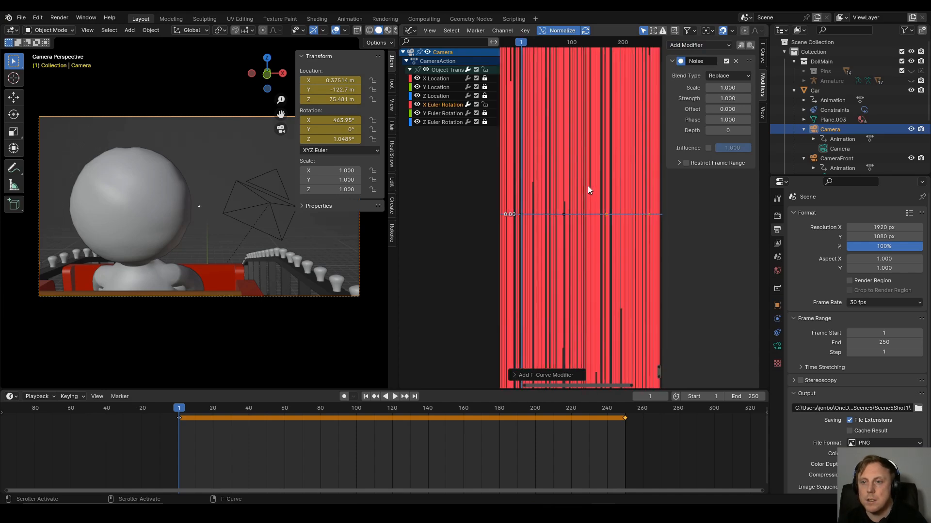
scroll(587, 185, down, 8)
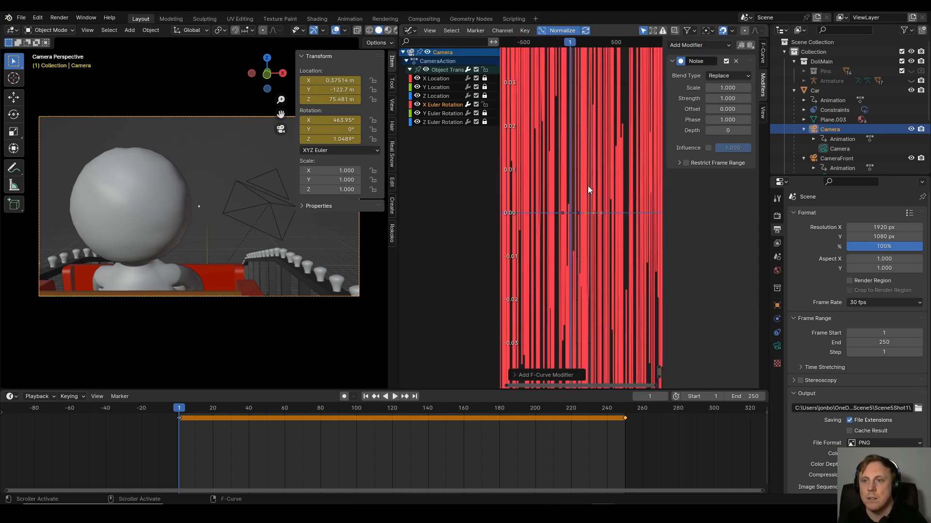
scroll(587, 190, down, 4)
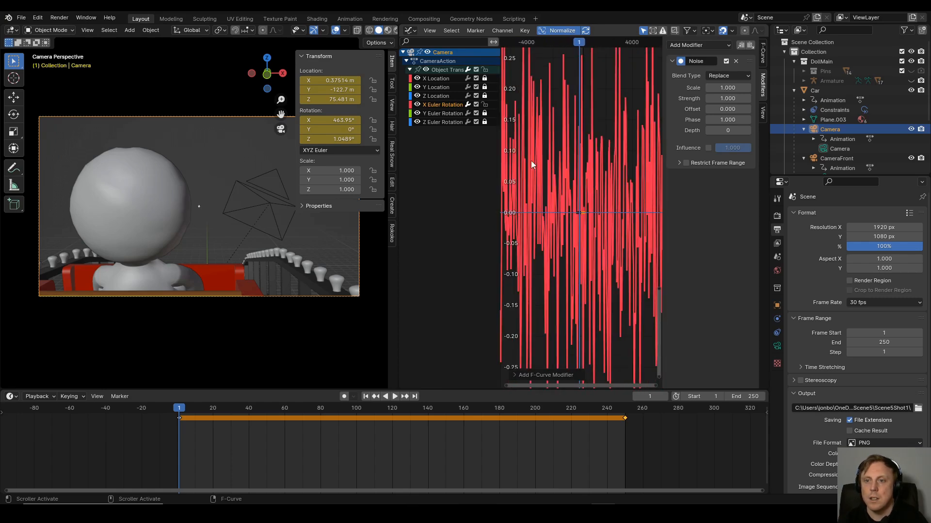
drag(499, 161, 460, 161)
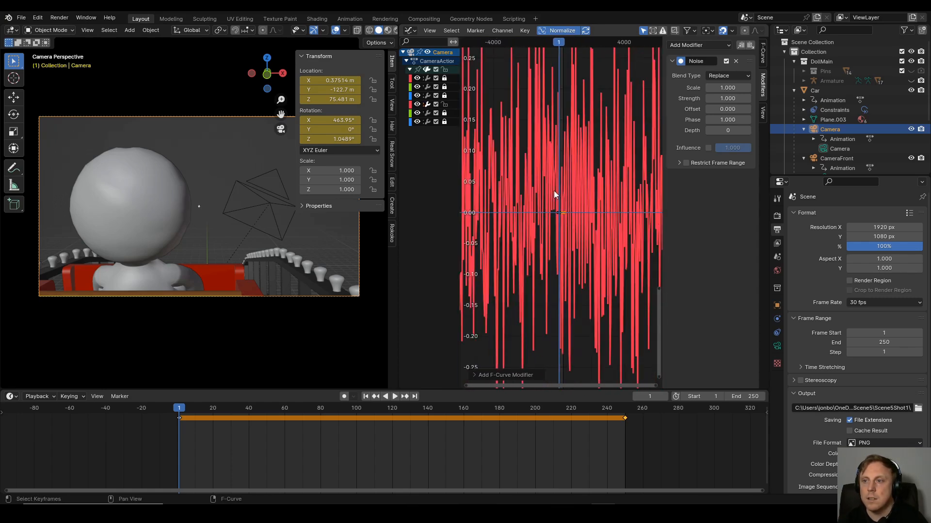
scroll(555, 195, down, 1)
drag(186, 412, 179, 439)
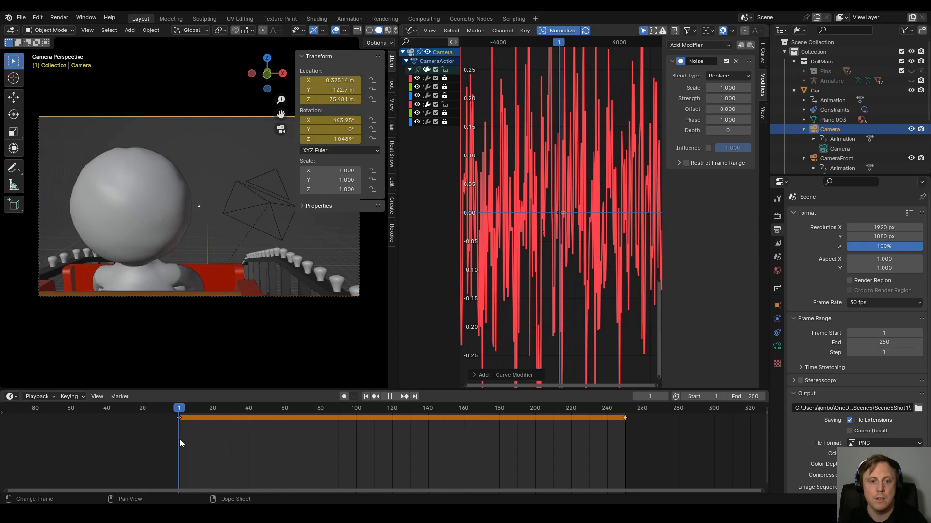
Set the Noise modifier's Strength to 0.1 and preview the camera shake from frame 1.
click(730, 87)
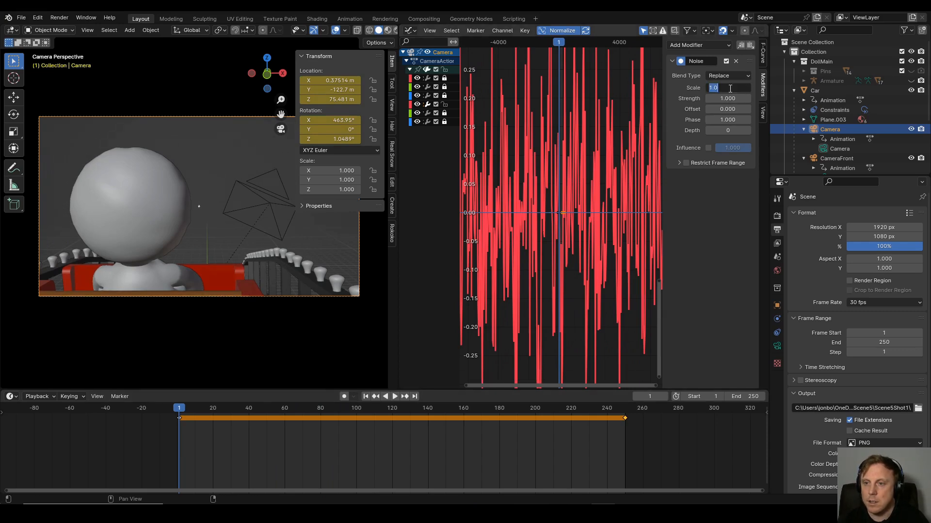
click(715, 236)
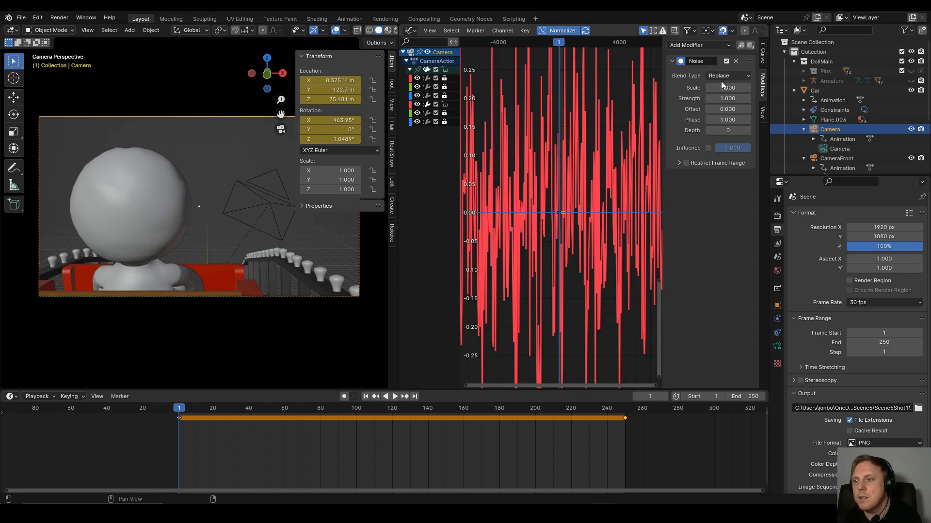
click(730, 98)
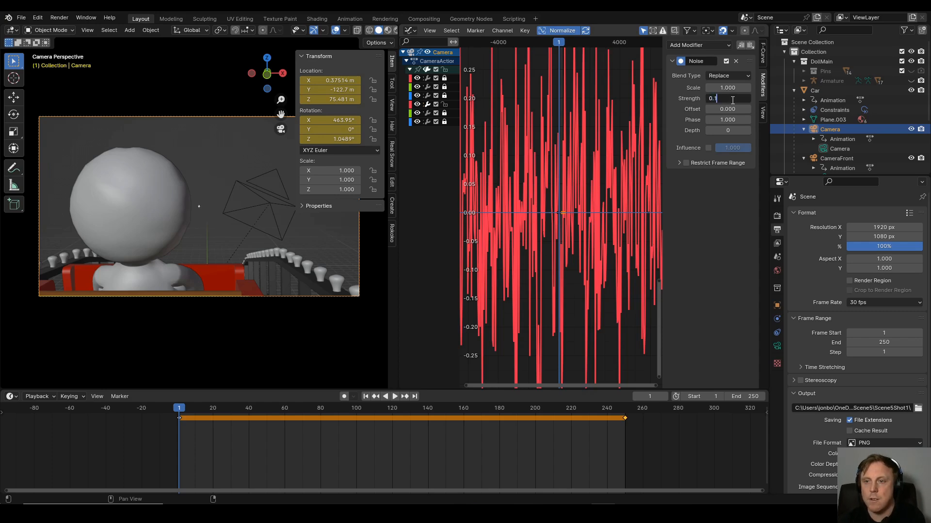
text(0.1)
key(Return)
key(space)
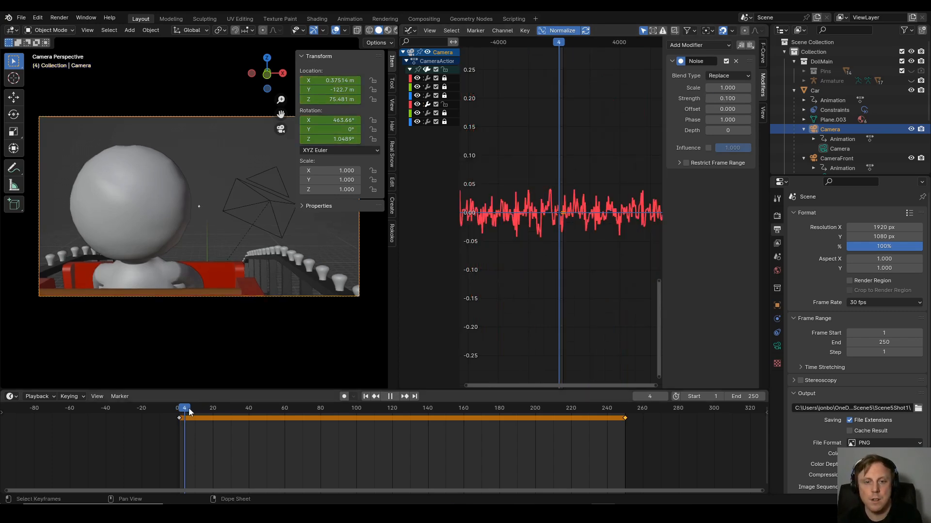
mouse_move(189, 411)
mouse_down()
mouse_move(301, 411)
mouse_move(179, 426)
mouse_up()
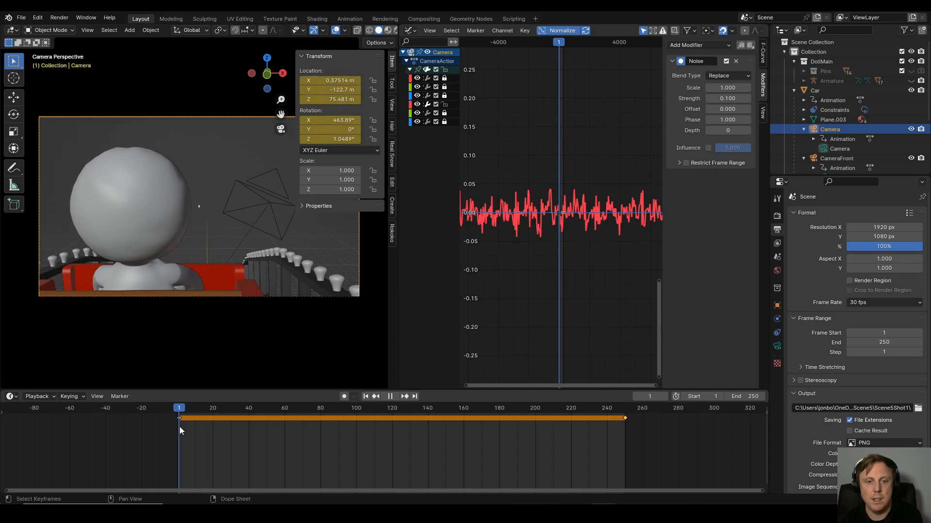
key(space)
Set the Noise modifier's Strength to 0.05 and preview the camera shake from frame 1.
click(730, 98)
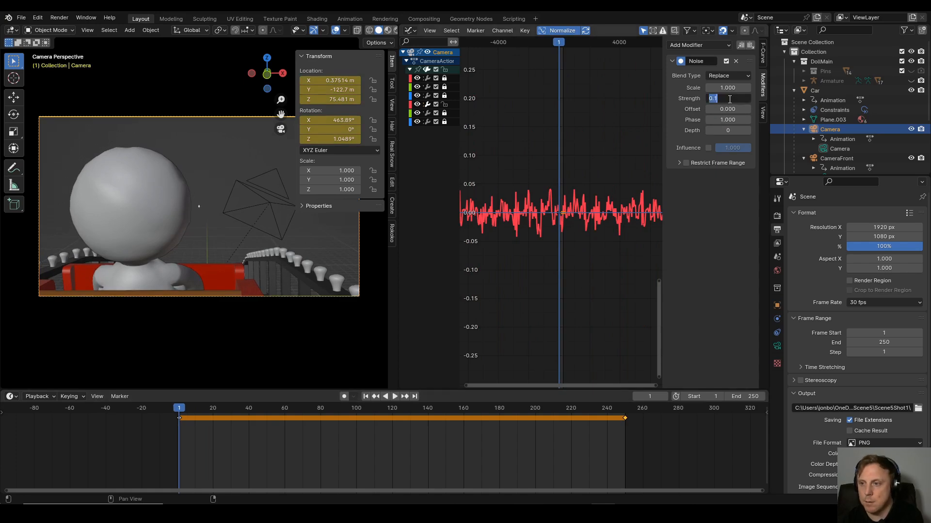
text(0.05)
key(Return)
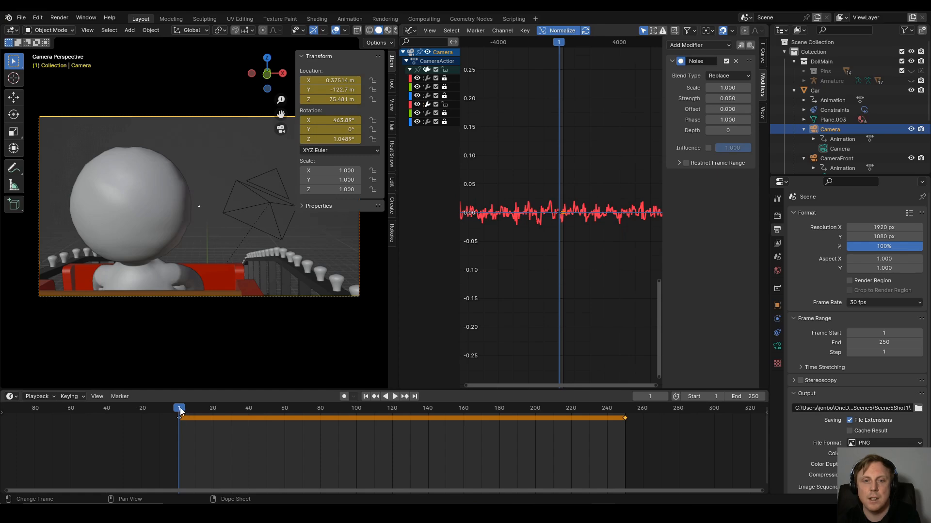
drag(181, 411, 180, 448)
key(space)
Set the Noise modifier's Scale to 1.5.
drag(730, 87, 731, 89)
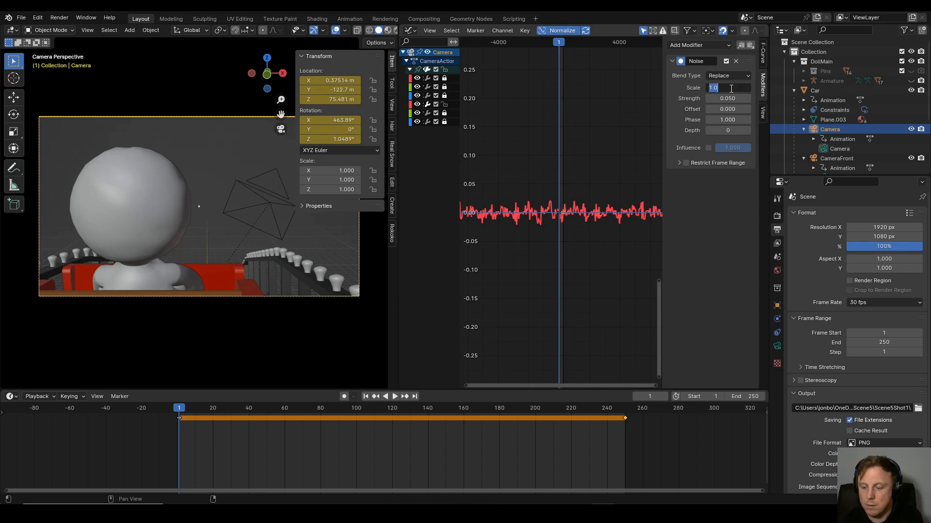
text(1.5)
key(Return)
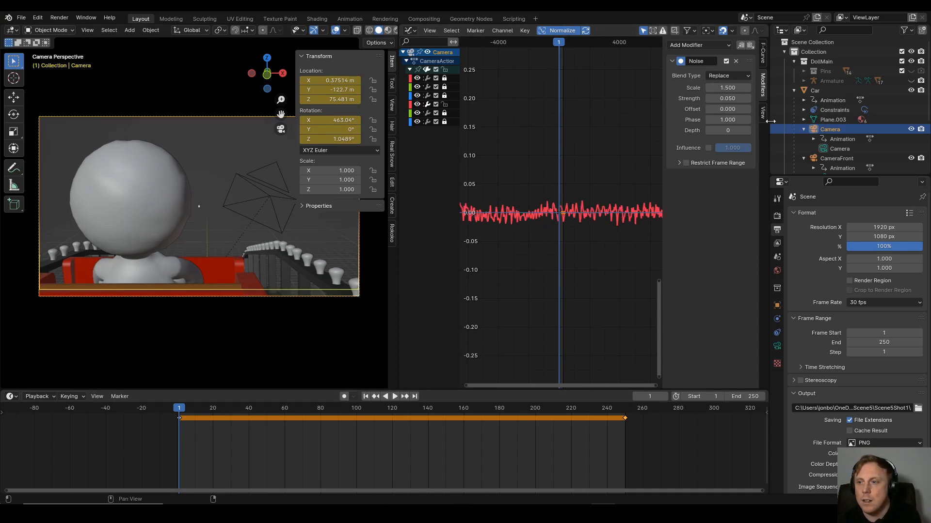
Enable Restrict Frame Range on the Noise modifier, set its Start to 50, and preview the animation.
click(679, 162)
click(686, 162)
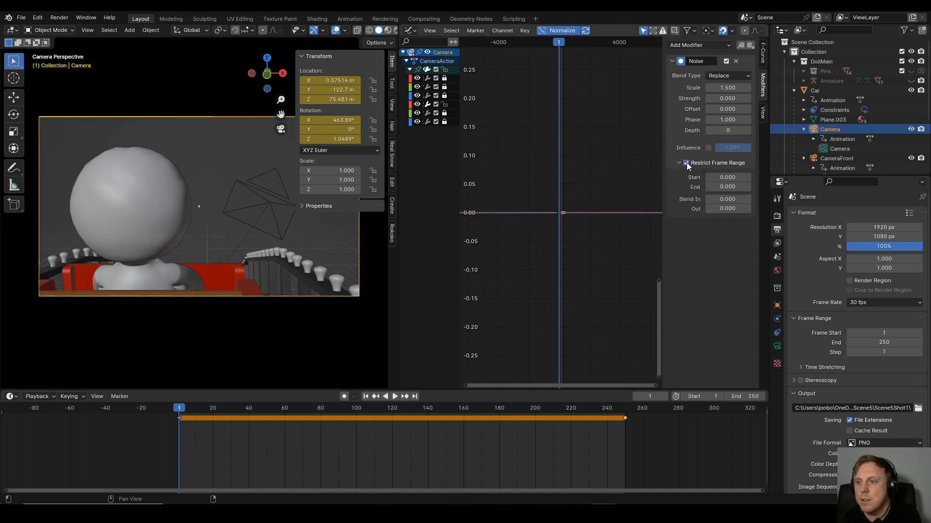
click(730, 176)
text(50)
key(Return)
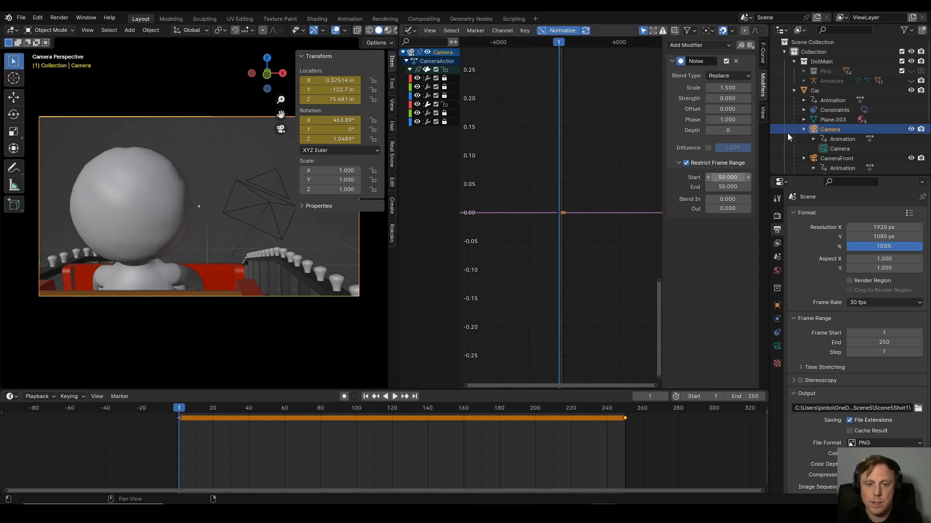
key(space)
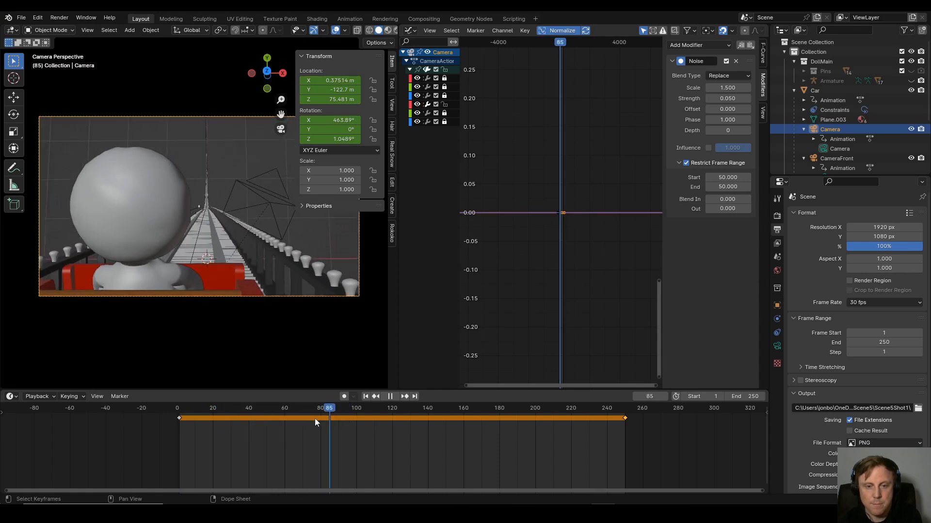
key(Escape)
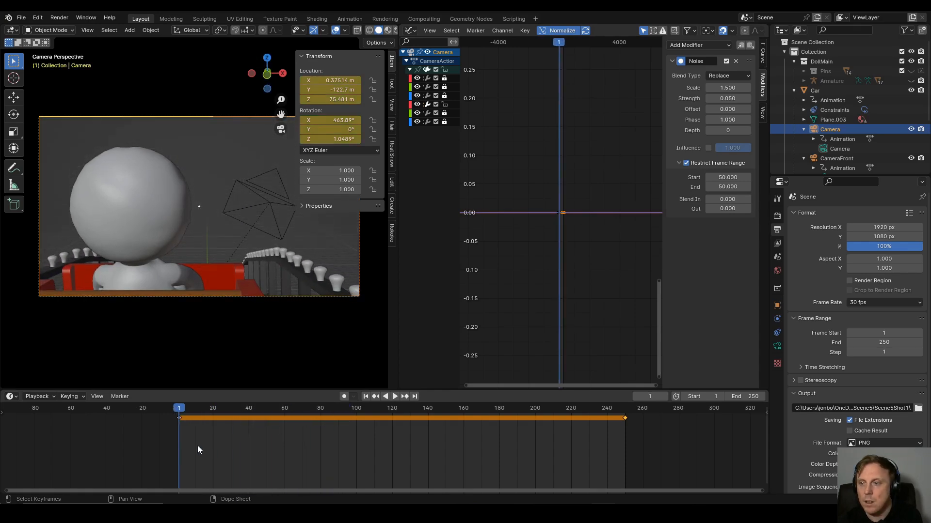
Set the Noise modifier's End frame to 250 and play the shot from frame 1 to check the restricted shake.
click(731, 188)
text(25)
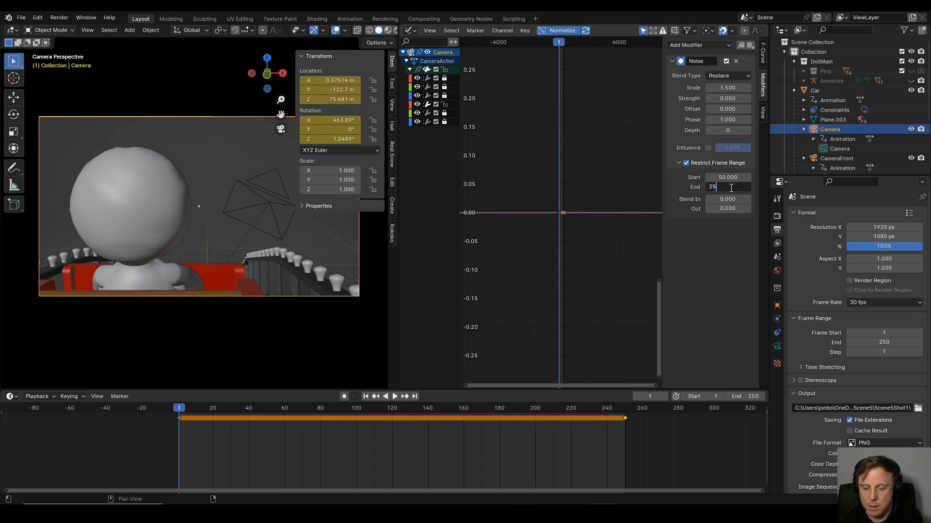
text(0)
key(Return)
scroll(567, 243, up, 12)
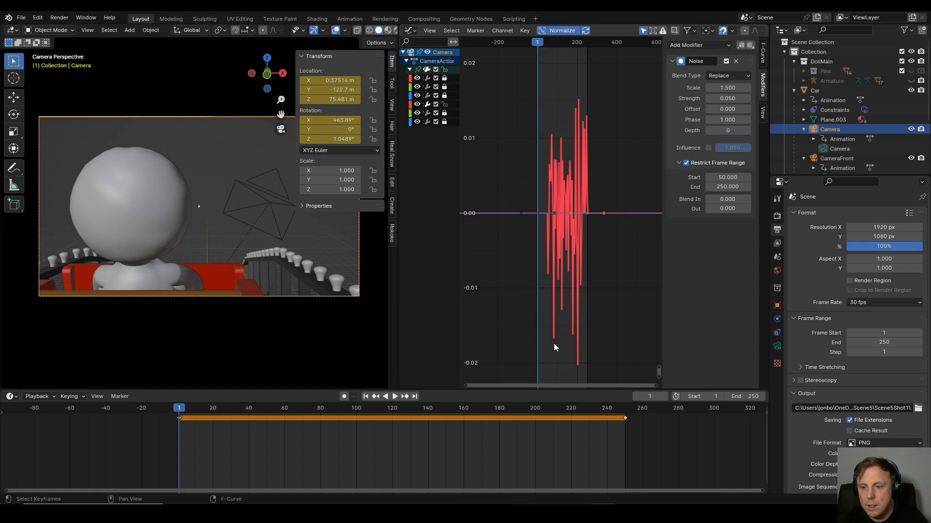
drag(654, 385, 566, 397)
middle_drag(569, 294, 477, 303)
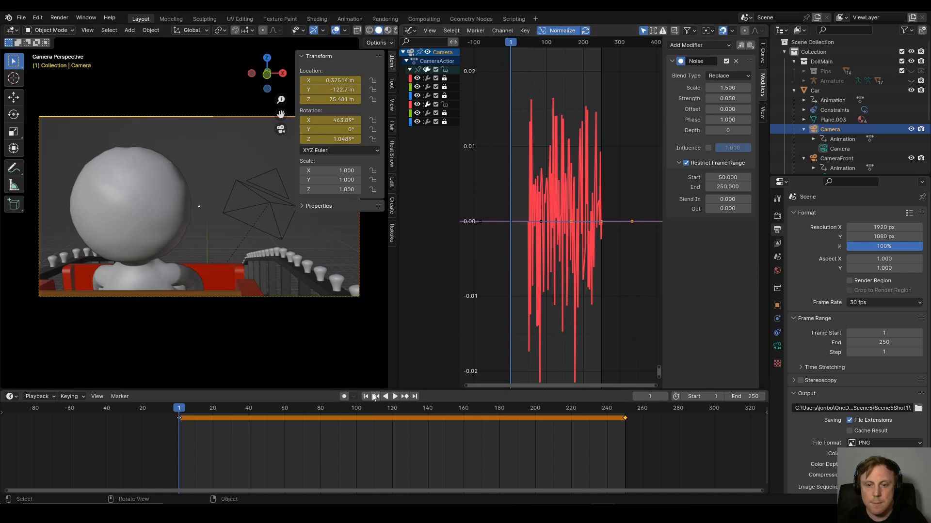
click(395, 396)
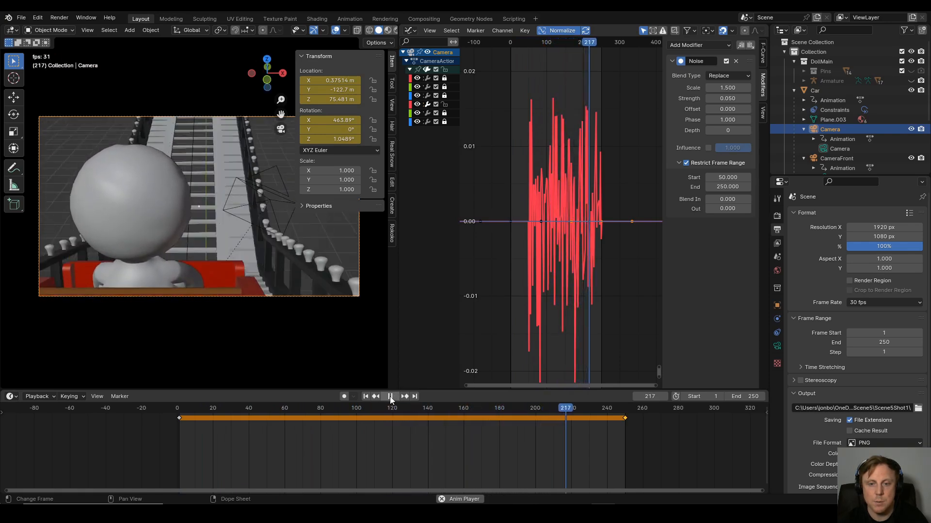
key(Escape)
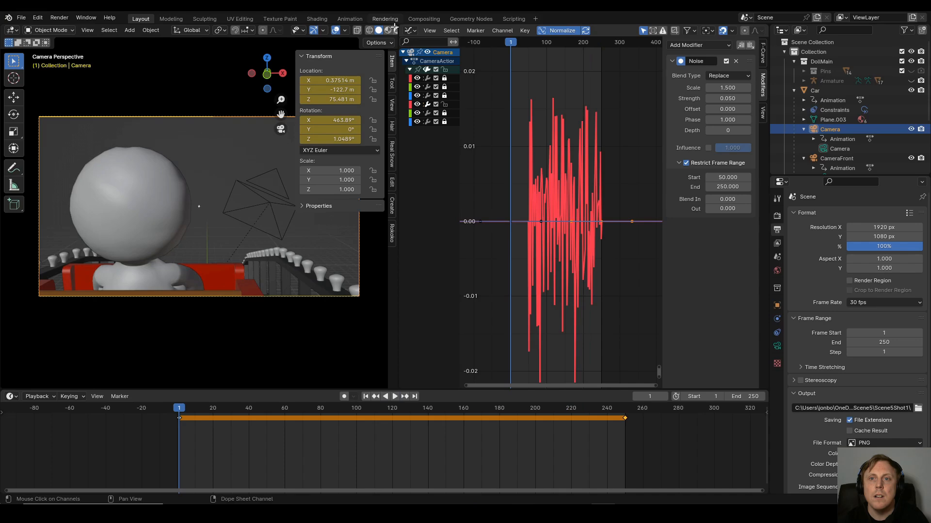
Close the Graph Editor area to enlarge the camera view, play the shot, stop it and return to frame 1.
drag(395, 27, 451, 80)
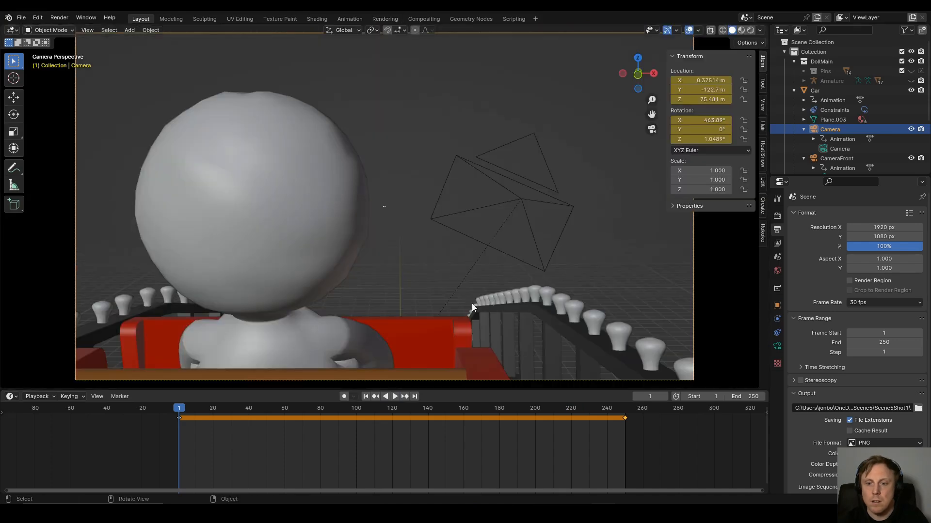
click(395, 397)
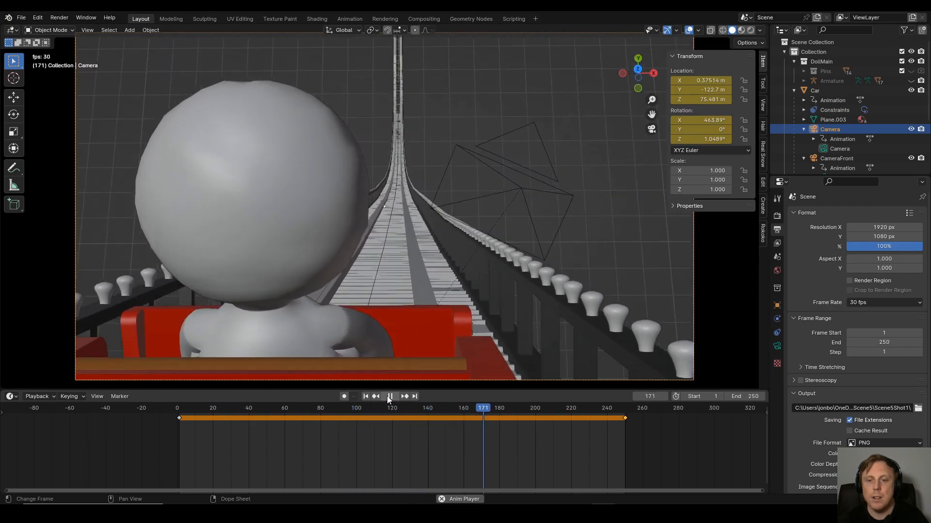
click(390, 396)
click(365, 396)
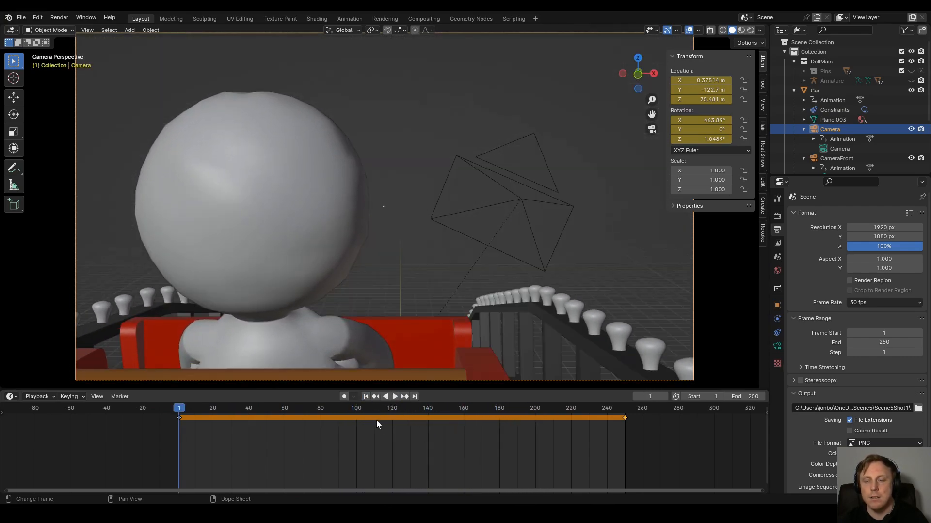